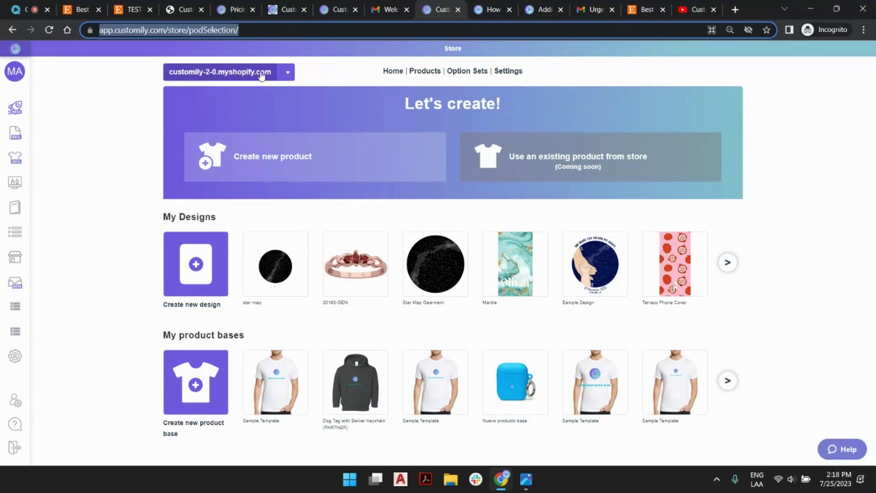
# Switch the active store to Etsy_customilydemo and start a new product to show the available print providers.
pyautogui.click(289, 74)
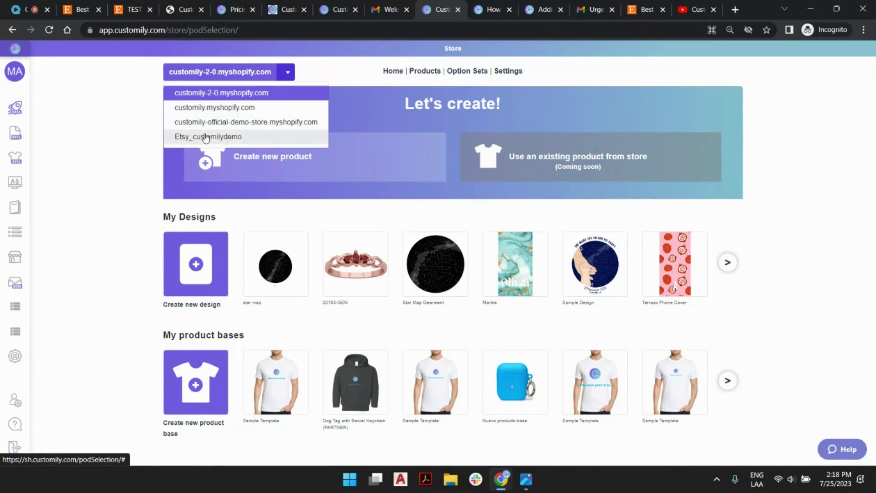
pyautogui.click(204, 139)
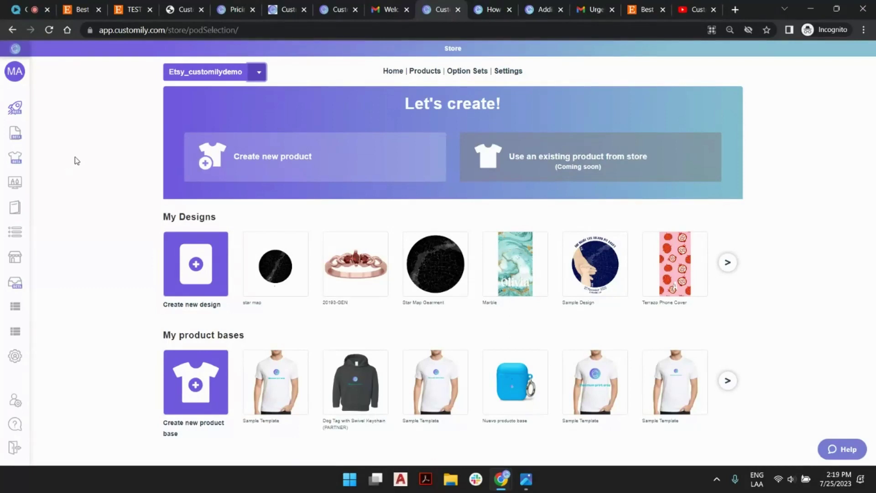
pyautogui.moveTo(3, 118)
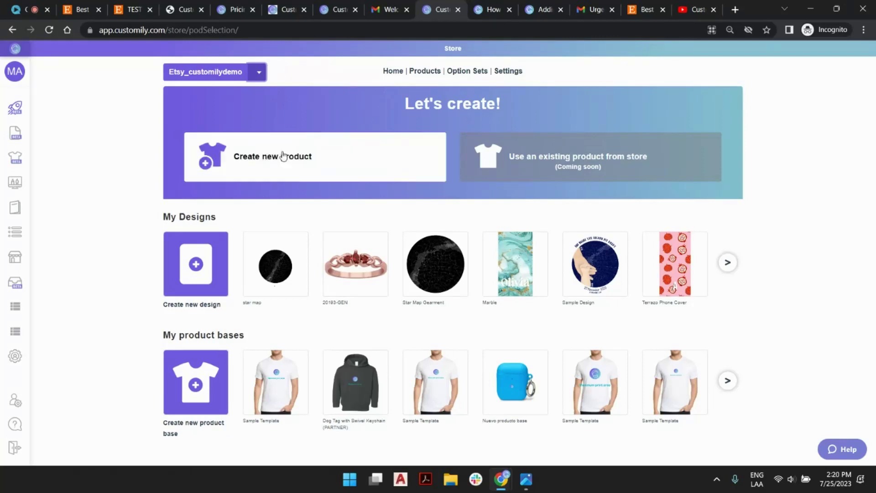
pyautogui.click(373, 152)
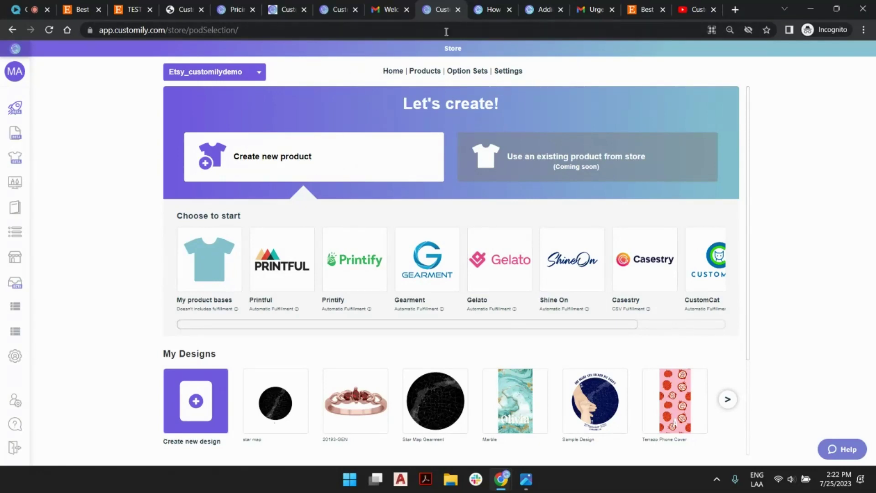
# Open the store's integration settings, enable the Shine On integration and activate its empty API key field.
pyautogui.click(517, 73)
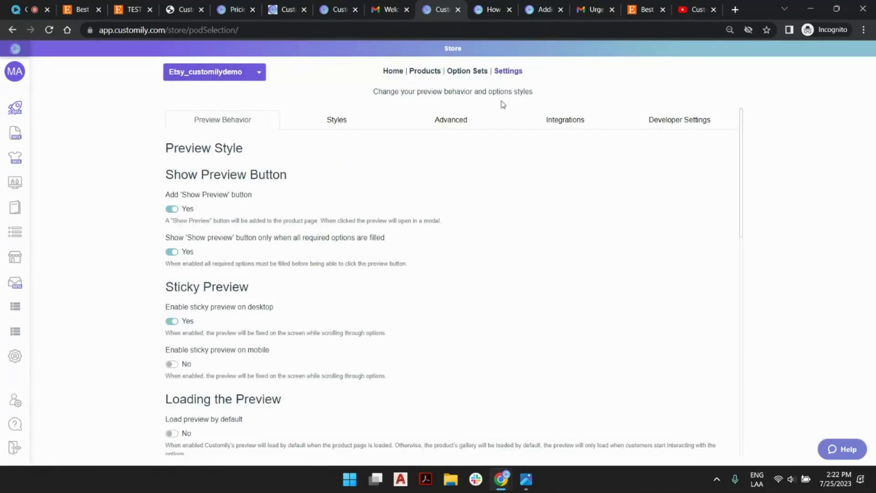
pyautogui.click(567, 121)
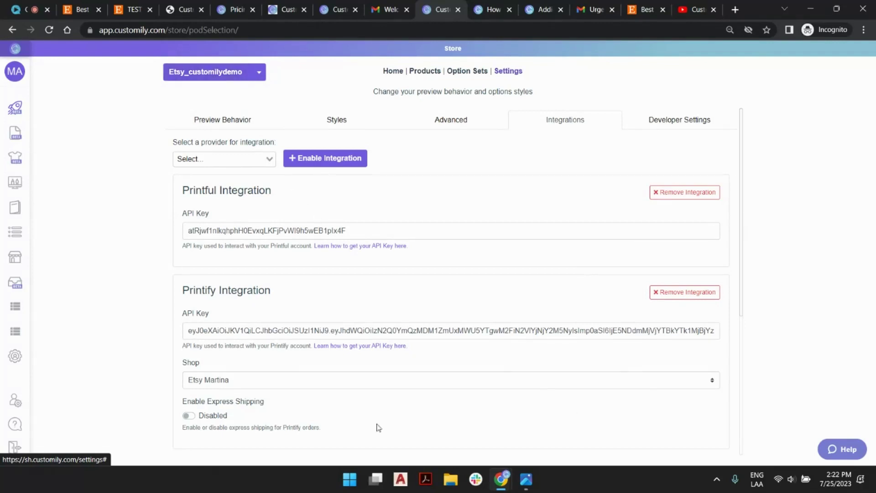
pyautogui.click(240, 161)
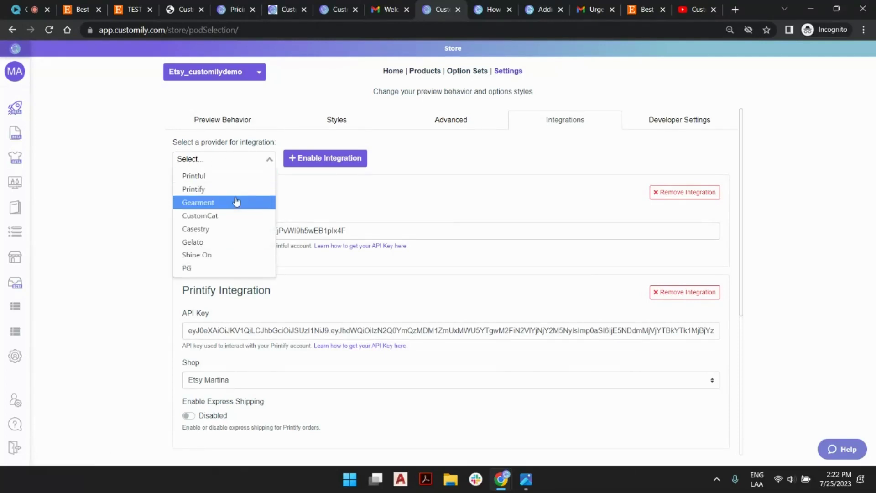
pyautogui.click(227, 255)
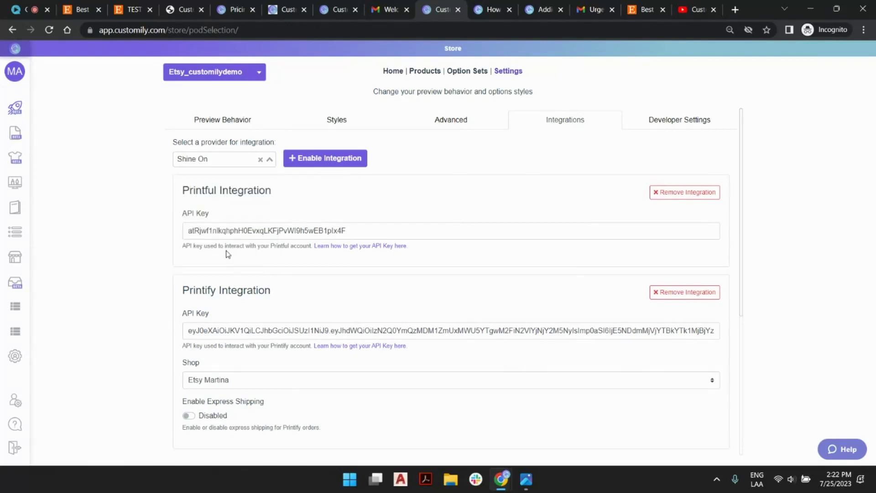
pyautogui.click(325, 158)
pyautogui.scroll(-8, 438, 186)
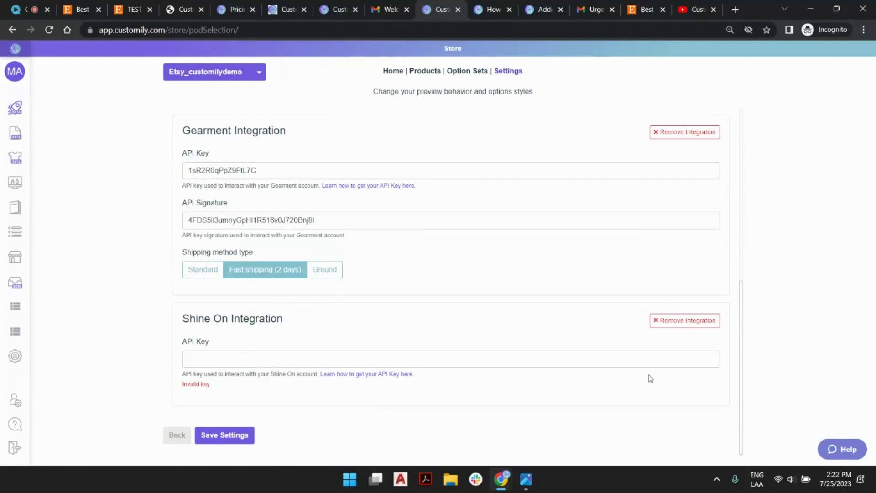
pyautogui.click(195, 358)
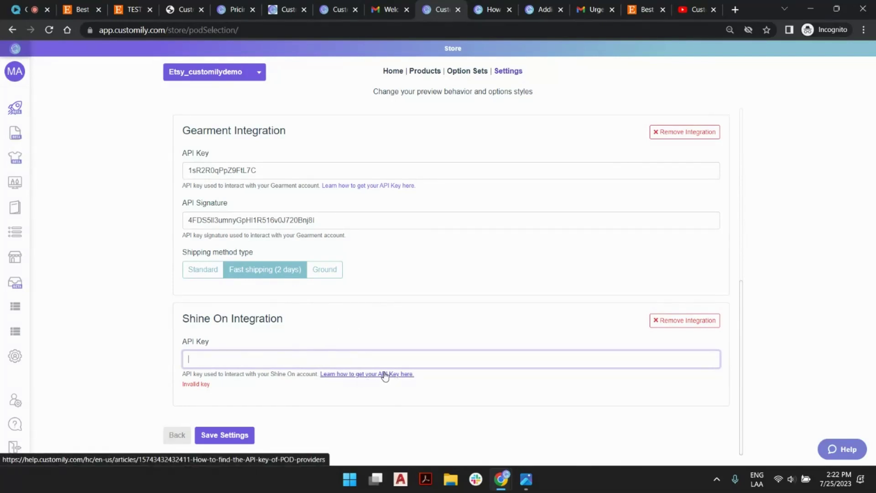
# Review the help article on finding the API keys of POD providers, including the Printful instructions.
pyautogui.click(490, 17)
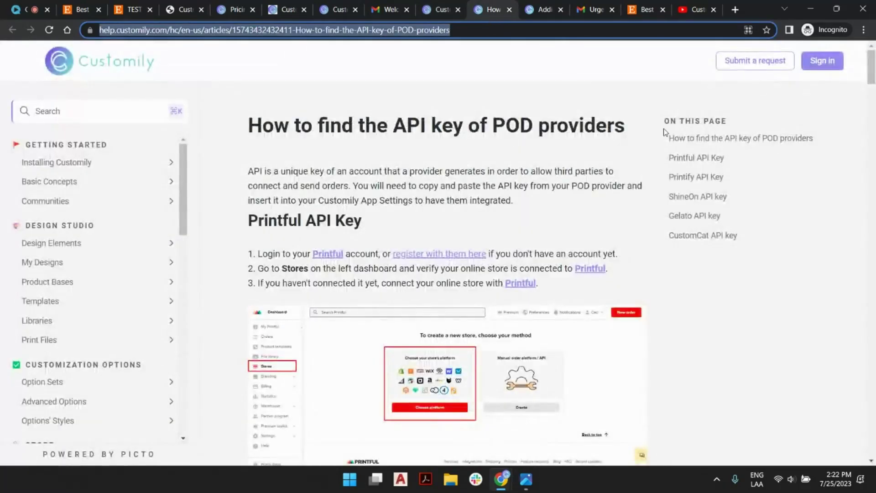
pyautogui.moveTo(407, 126); pyautogui.dragTo(498, 127)
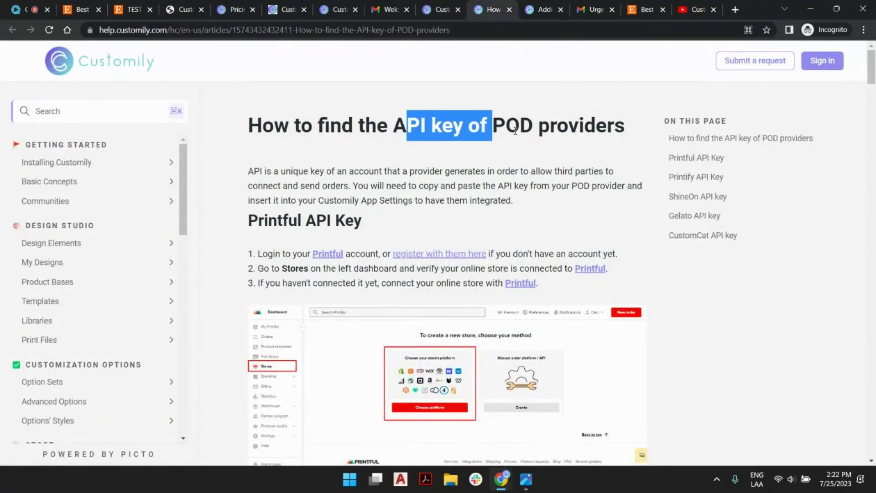
pyautogui.click(515, 132)
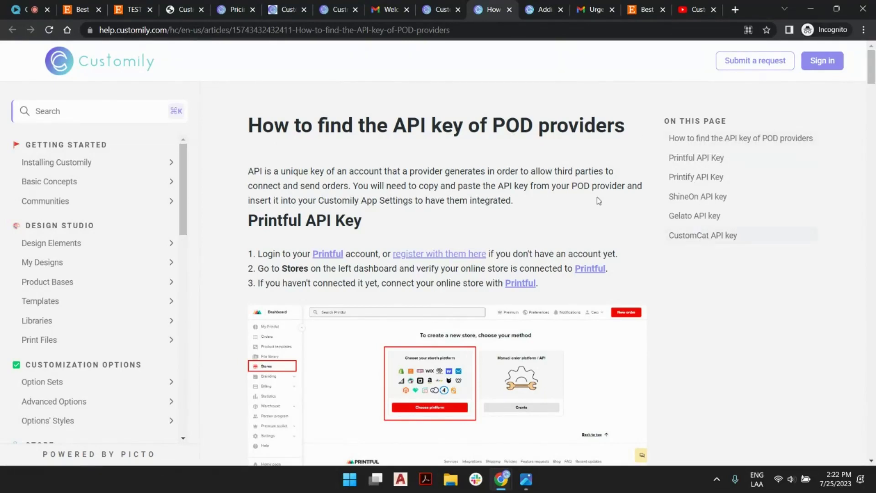
pyautogui.scroll(-5, 430, 258)
pyautogui.scroll(5, 432, 242)
pyautogui.scroll(-5, 421, 218)
pyautogui.scroll(-4, 438, 243)
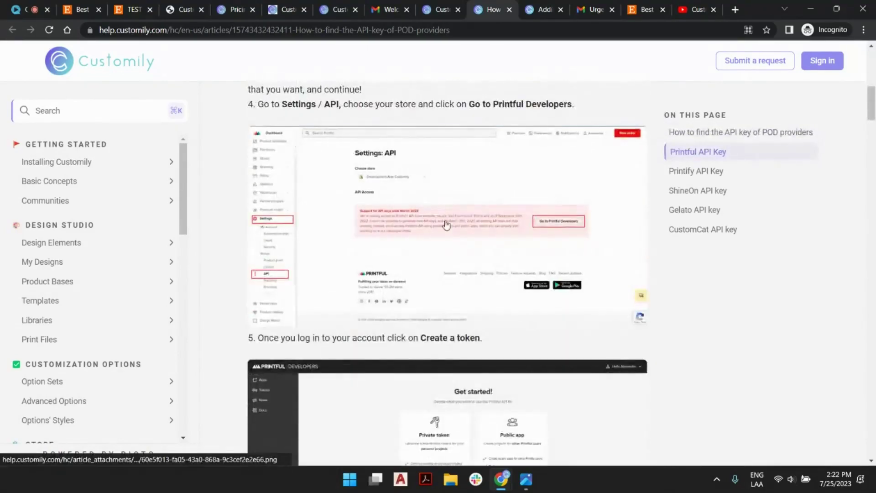
pyautogui.scroll(10, 445, 226)
# Return to the store's integration settings and save them with the Shine On API key left blank.
pyautogui.click(437, 10)
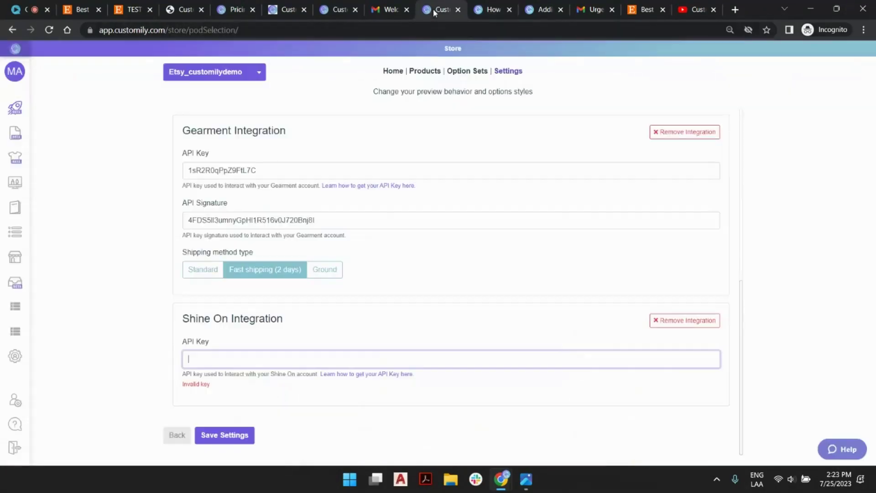
pyautogui.click(228, 437)
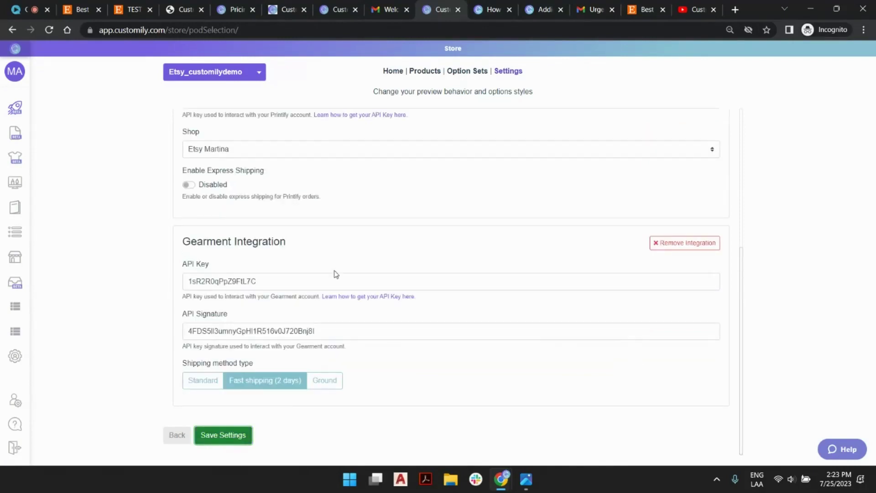
pyautogui.scroll(5, 328, 206)
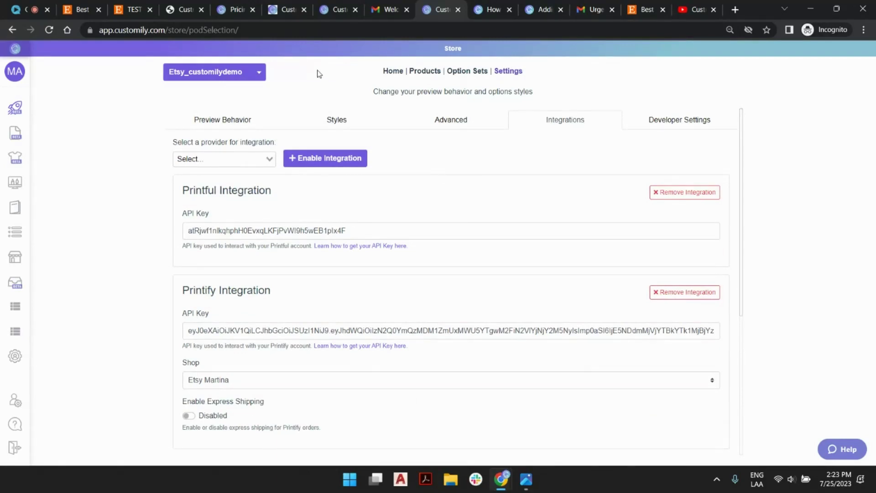
# View the integrations of the customily-2-0.myshopify.com store, and switch back to Etsy_customilydemo for comparison.
pyautogui.click(260, 73)
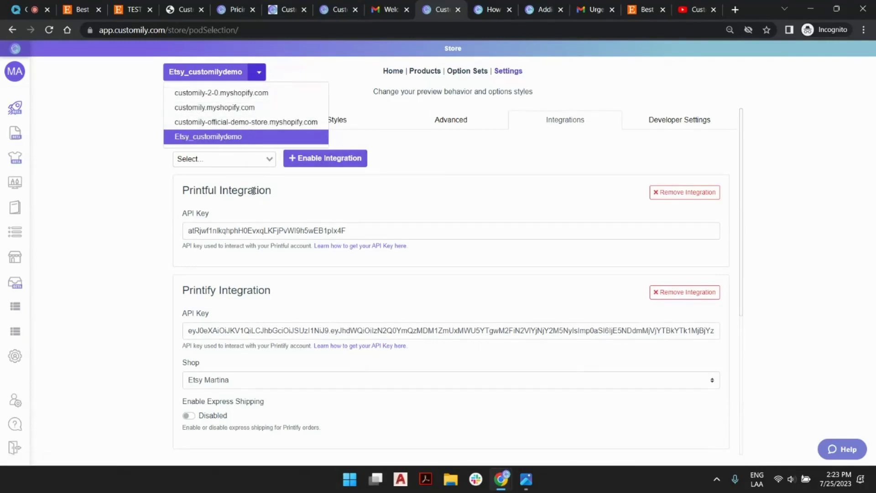
pyautogui.click(221, 93)
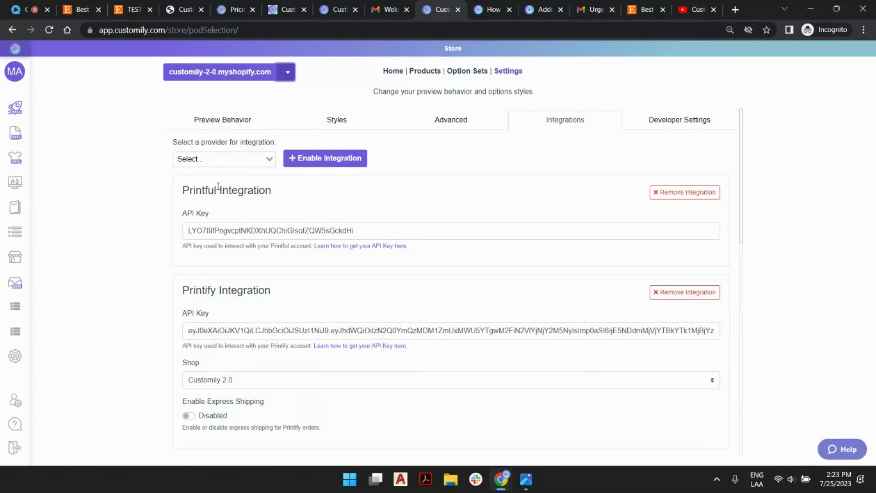
pyautogui.click(287, 72)
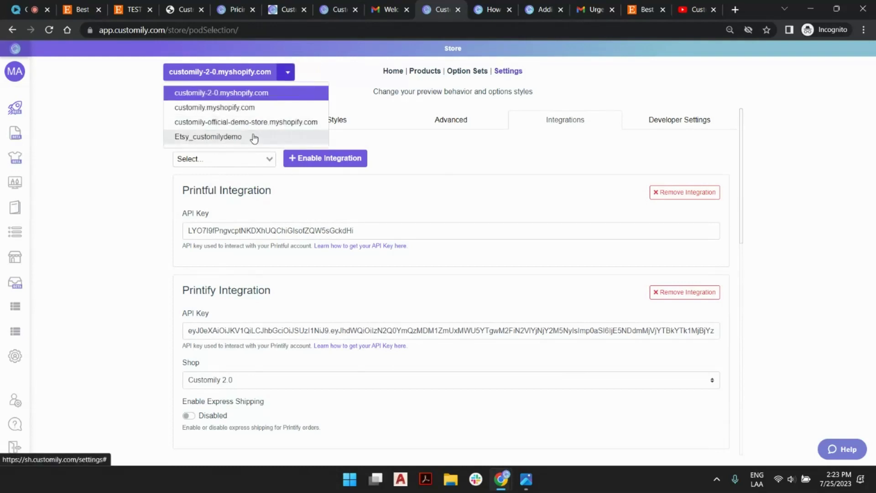
pyautogui.click(255, 136)
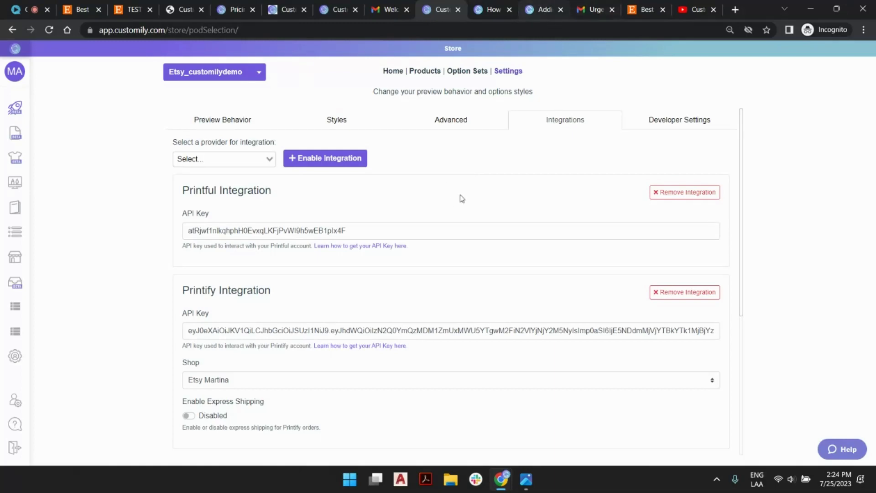
# Read the help article on adding a POD as a production partner on Etsy, through its form example and final steps.
pyautogui.click(491, 10)
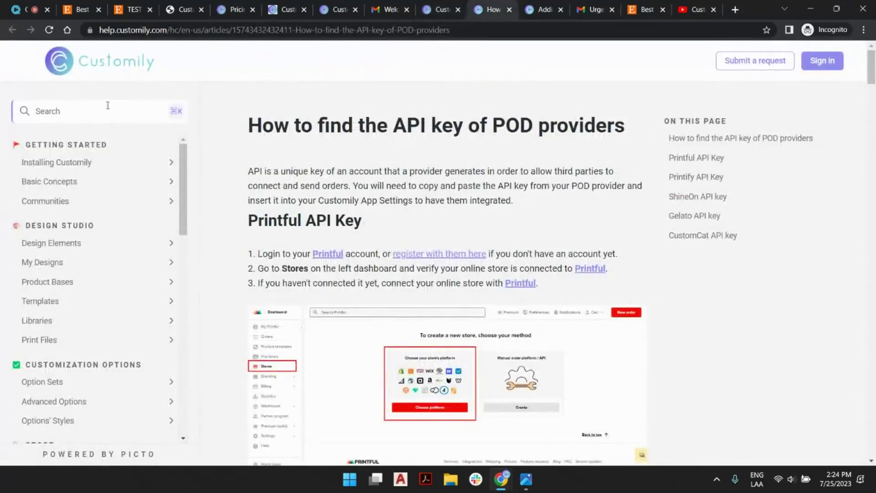
pyautogui.click(543, 9)
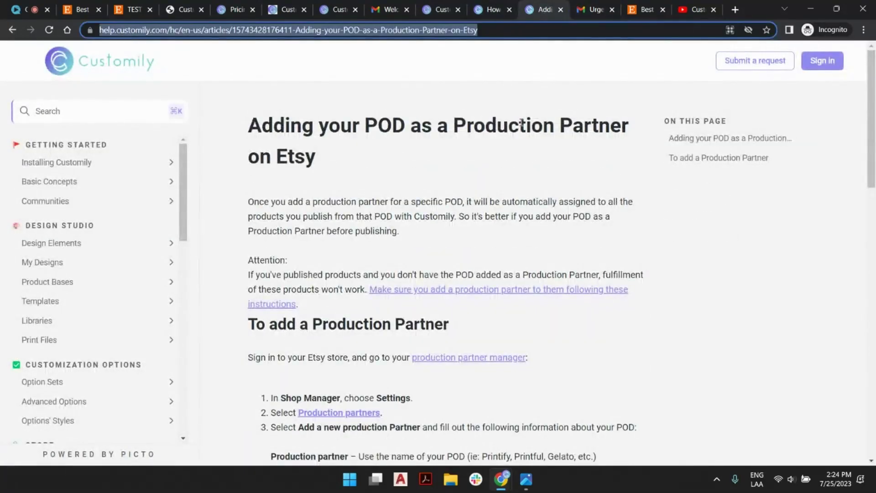
pyautogui.click(532, 131)
pyautogui.scroll(-2, 612, 241)
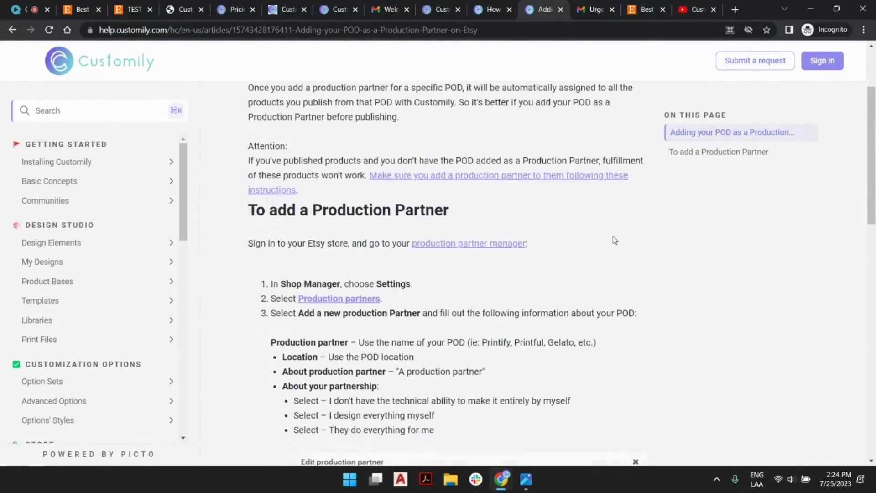
pyautogui.scroll(2, 531, 232)
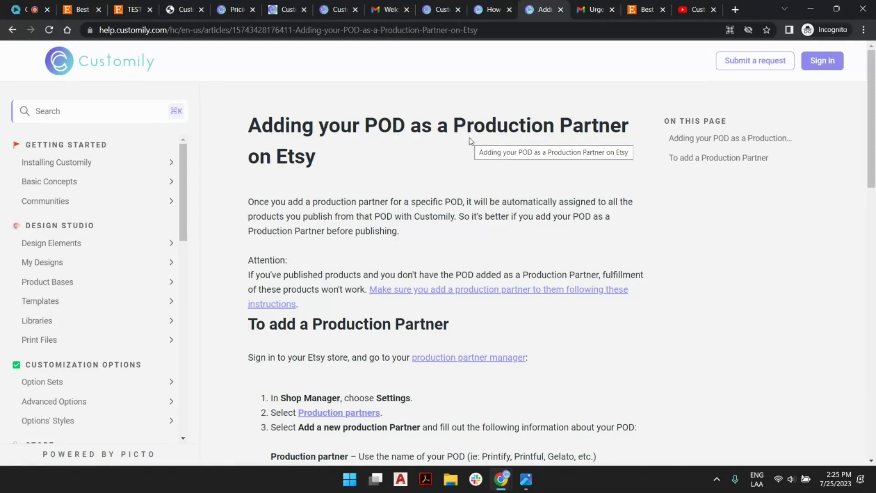
pyautogui.scroll(-3, 433, 197)
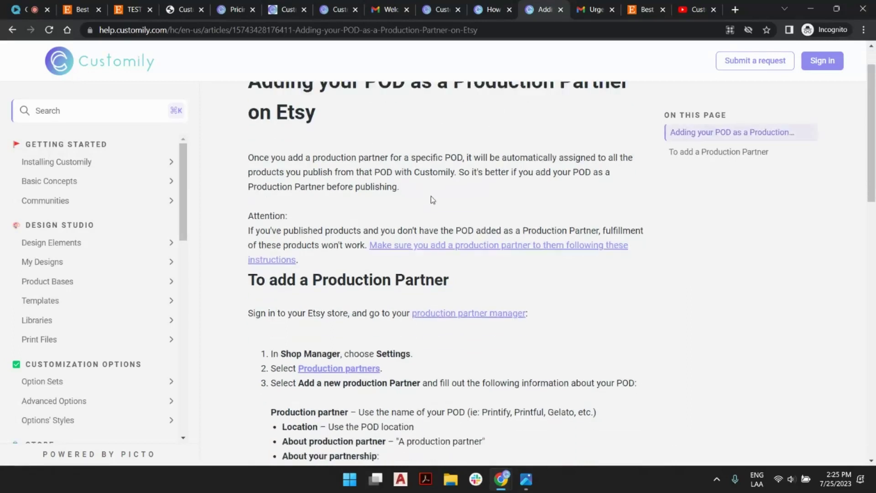
pyautogui.scroll(-4, 433, 201)
pyautogui.scroll(-6, 451, 203)
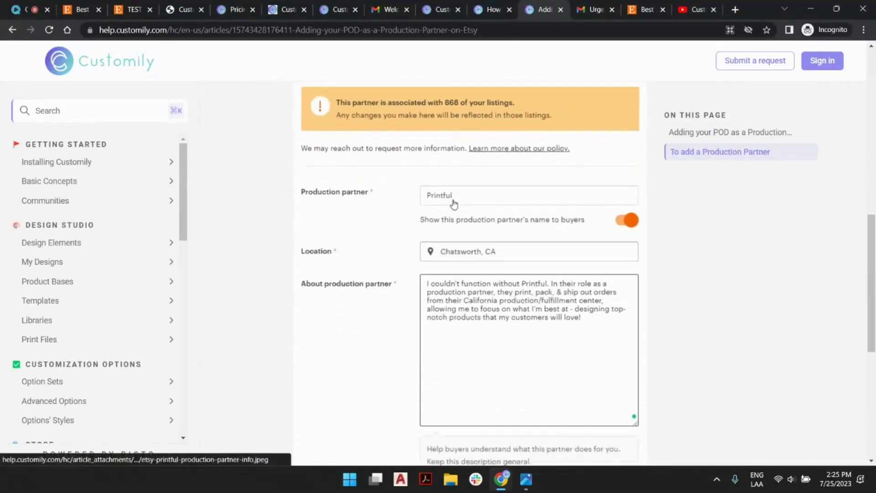
pyautogui.scroll(-4, 397, 258)
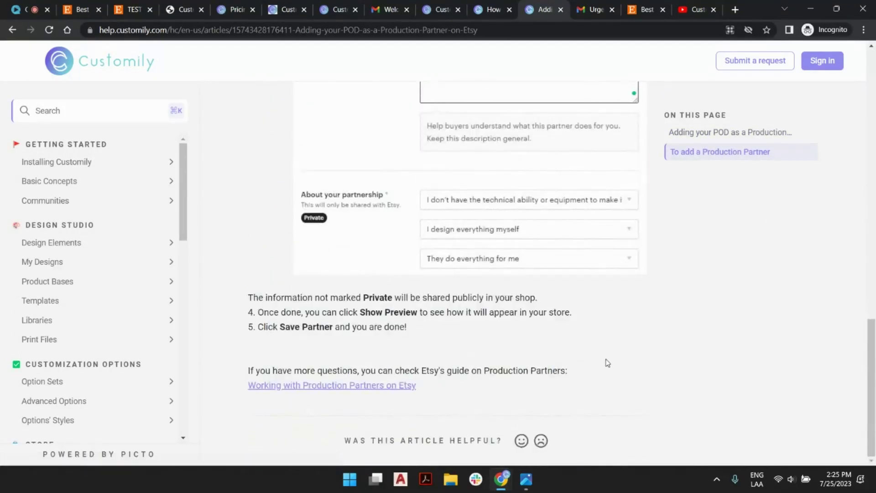
pyautogui.scroll(20, 583, 356)
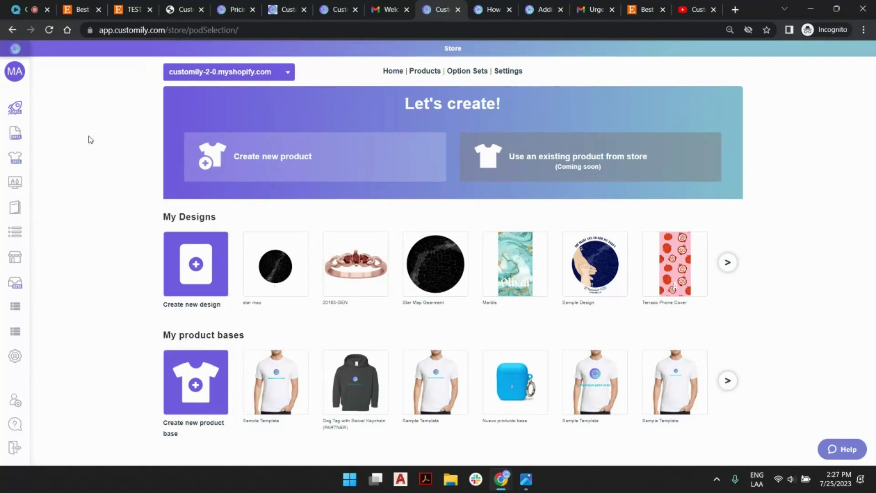
# Start a new product in the customily-2-0.myshopify.com store with Shine On as provider and browse the first and last pages of its catalogue.
pyautogui.click(228, 73)
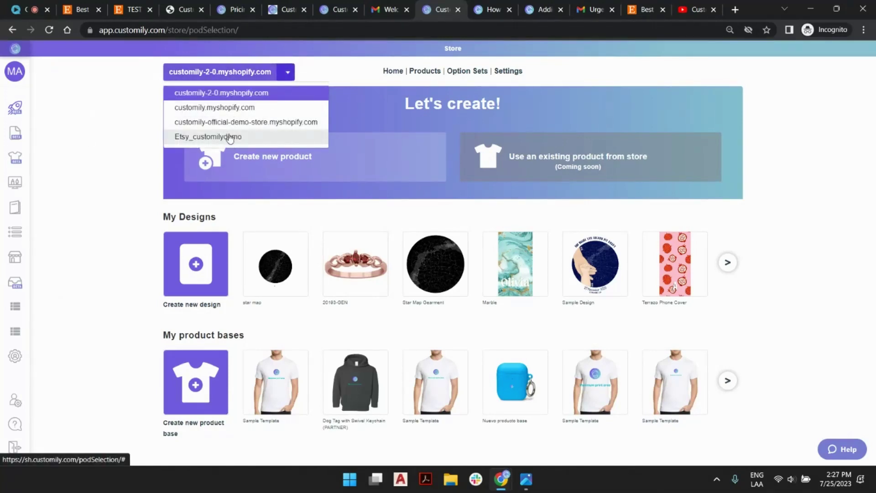
pyautogui.click(129, 80)
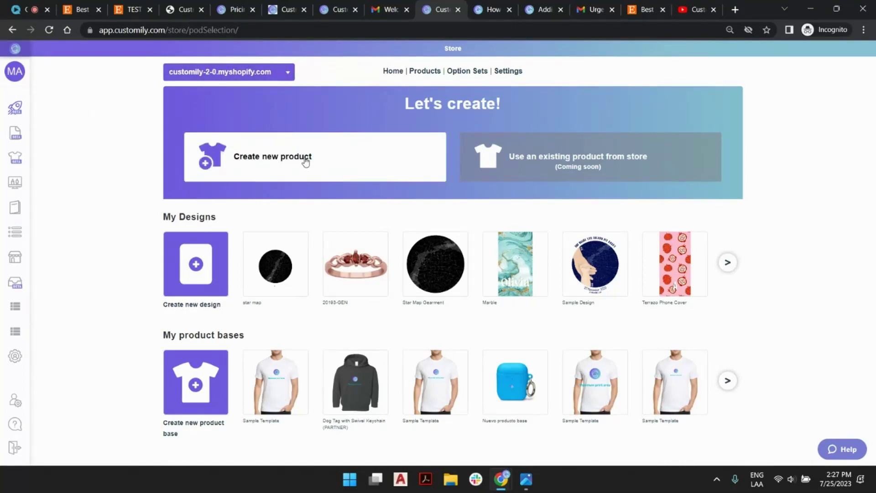
pyautogui.click(305, 161)
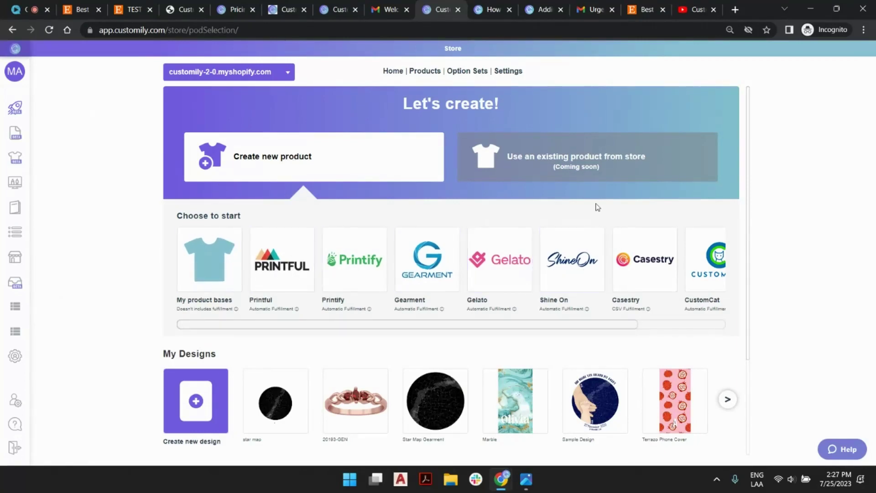
pyautogui.click(578, 260)
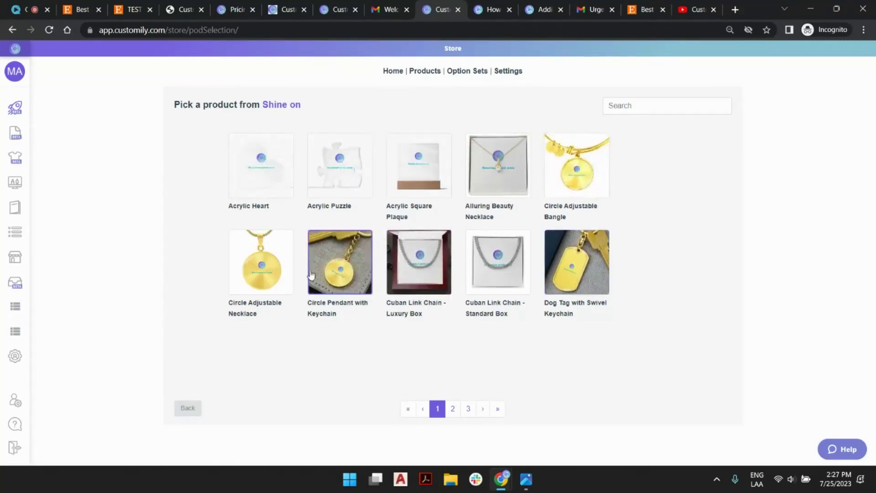
pyautogui.click(468, 410)
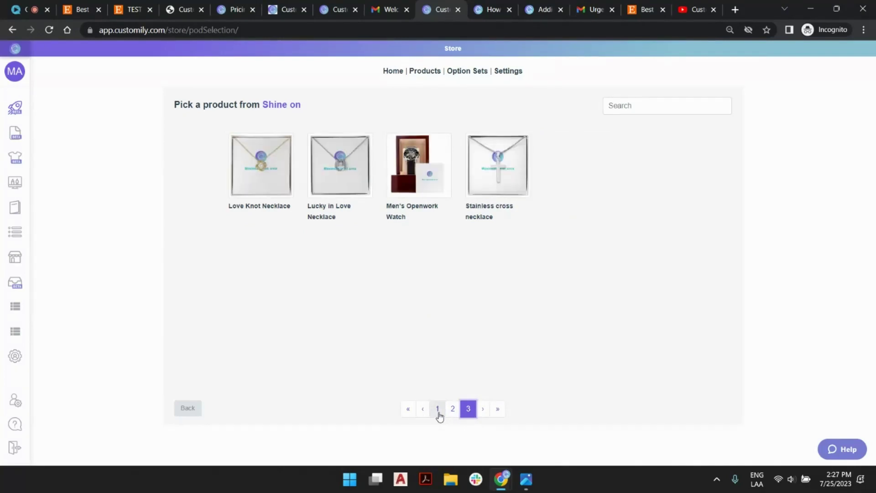
pyautogui.click(437, 410)
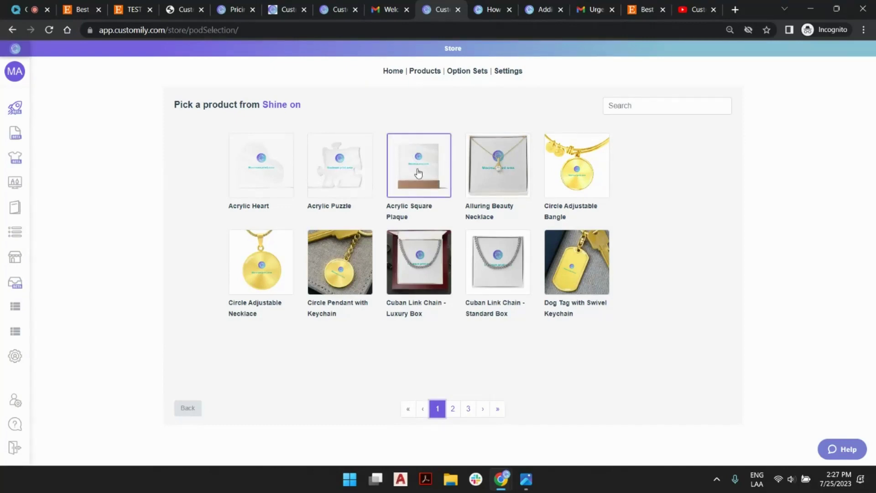
# Pick the Acrylic Square Plaque from the Shine On catalogue and offer only its Wooden Base variant with the Default print area.
pyautogui.click(415, 171)
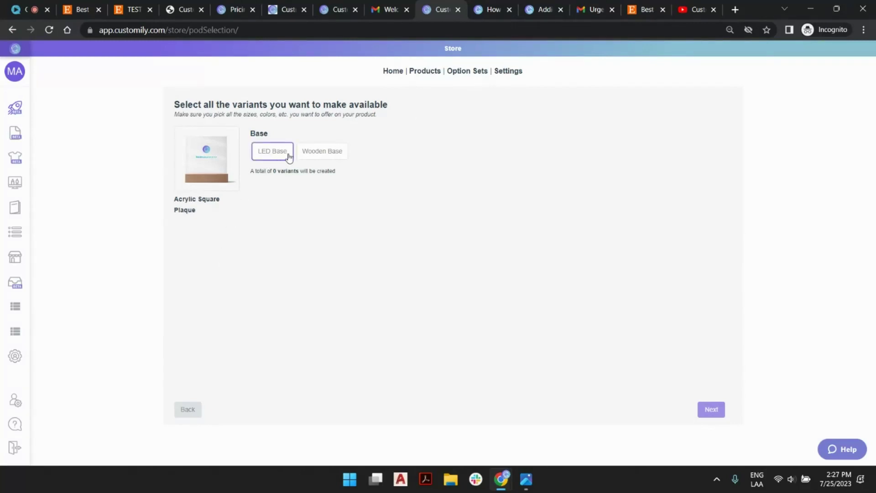
pyautogui.click(310, 156)
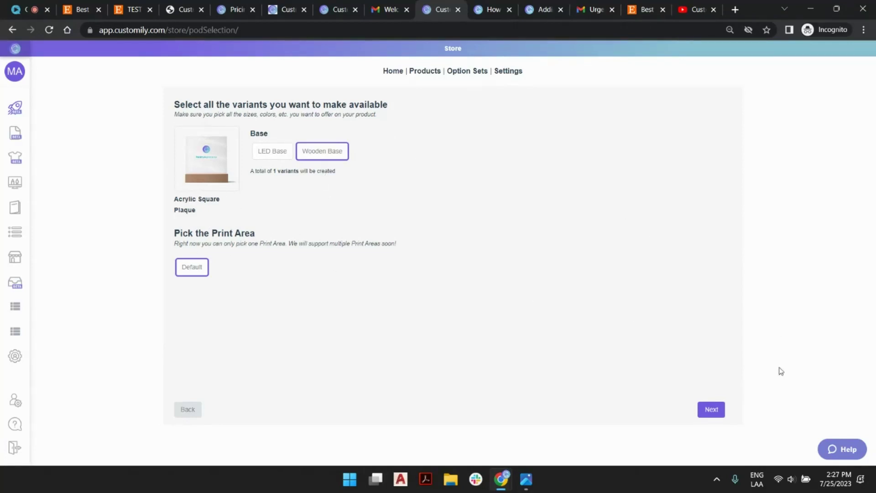
pyautogui.click(717, 411)
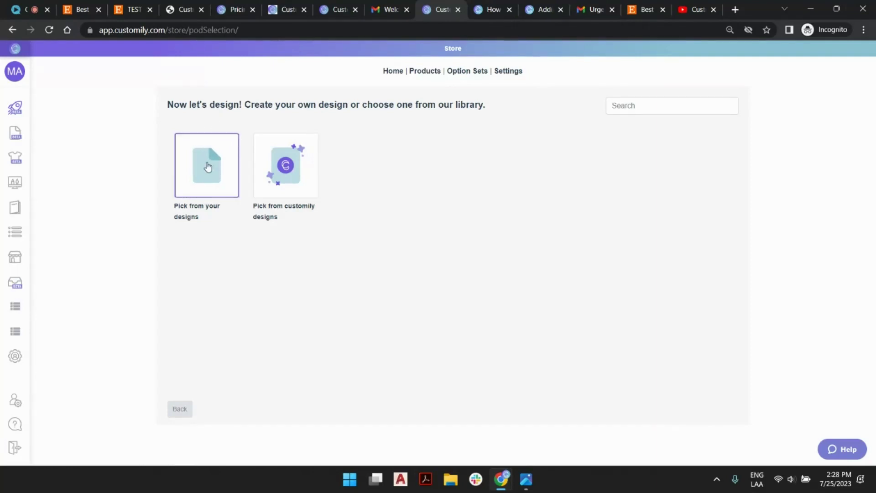
# Choose the Fall besties design from the Fall Season category of Customily's design library and create the product in the Etsy_customilydemo store.
pyautogui.moveTo(26, 137)
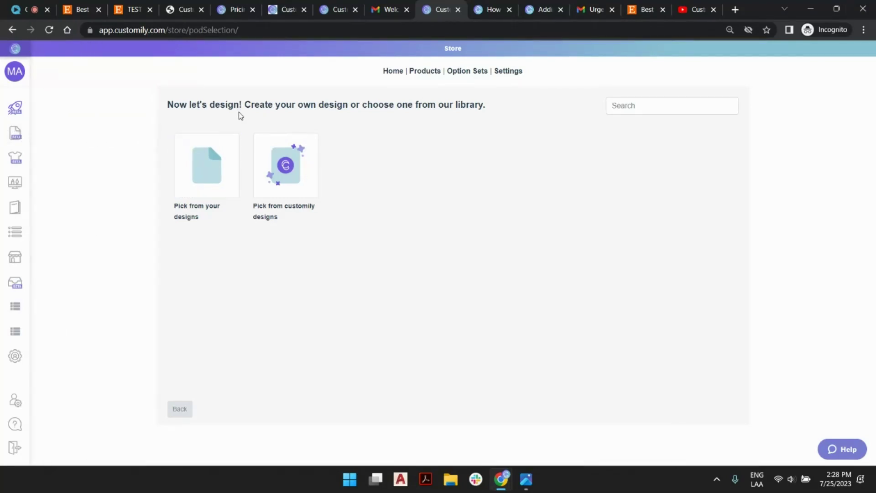
pyautogui.click(288, 164)
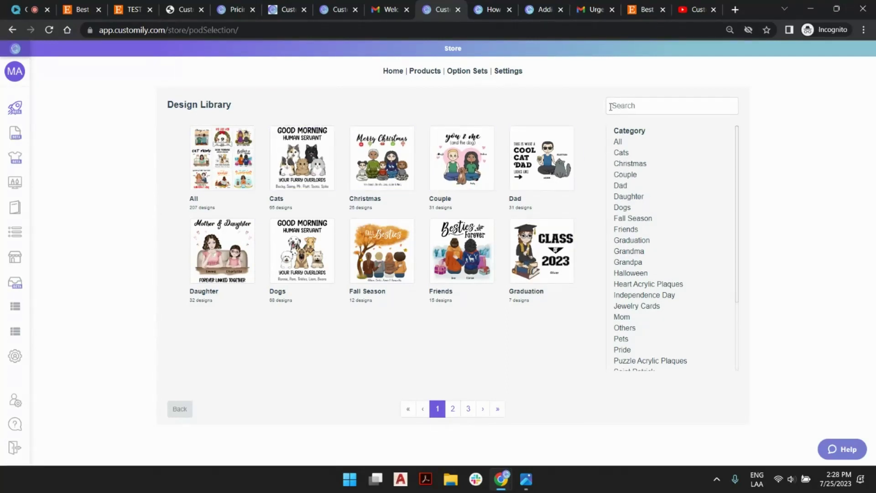
pyautogui.scroll(-3, 652, 166)
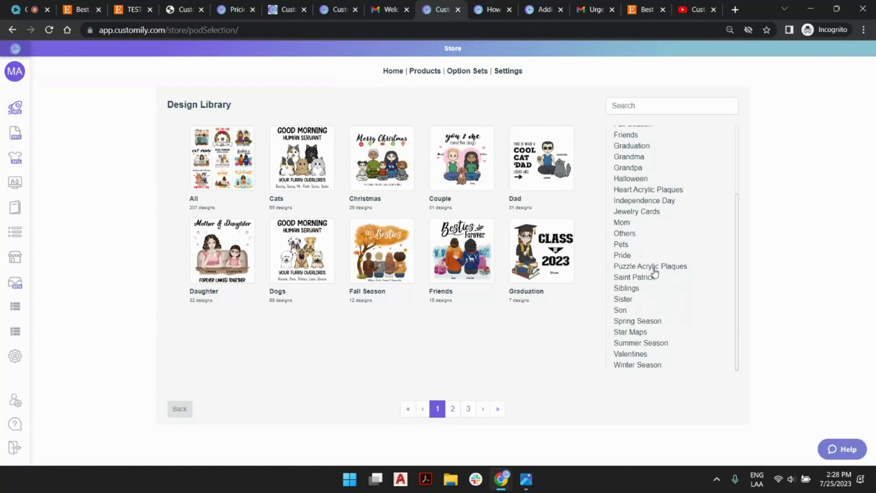
pyautogui.scroll(3, 652, 296)
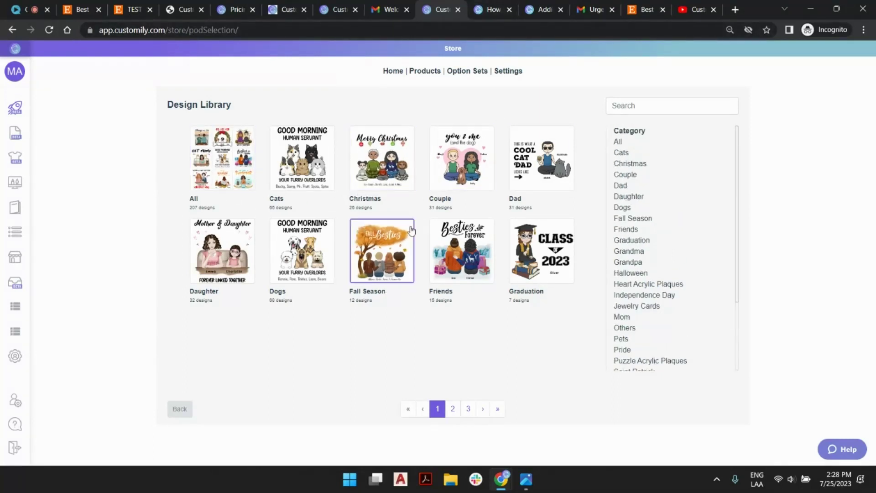
pyautogui.click(390, 232)
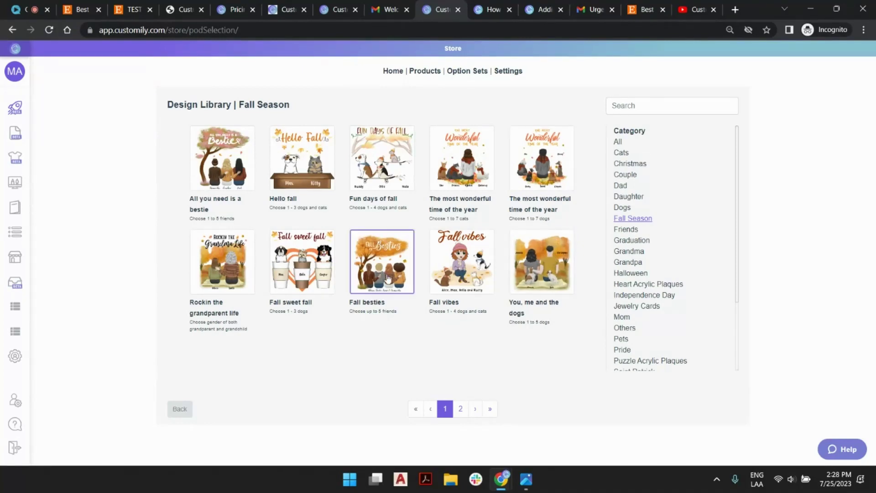
pyautogui.click(382, 250)
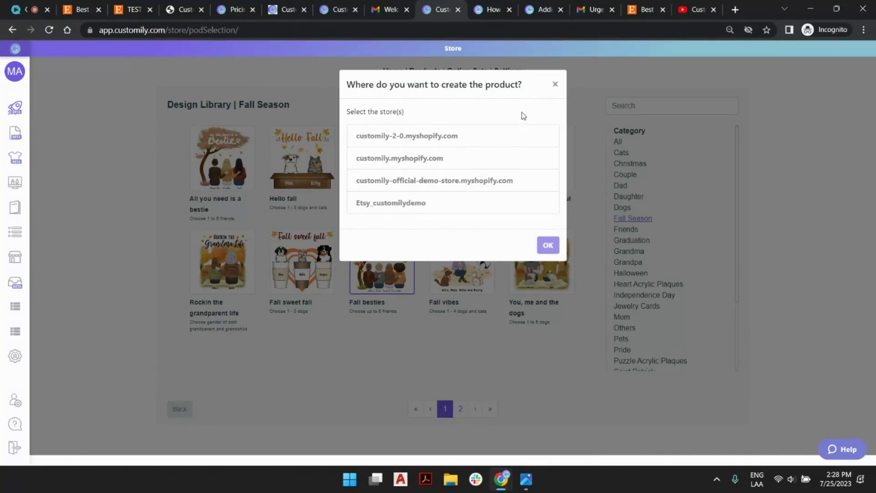
pyautogui.click(402, 206)
pyautogui.click(548, 245)
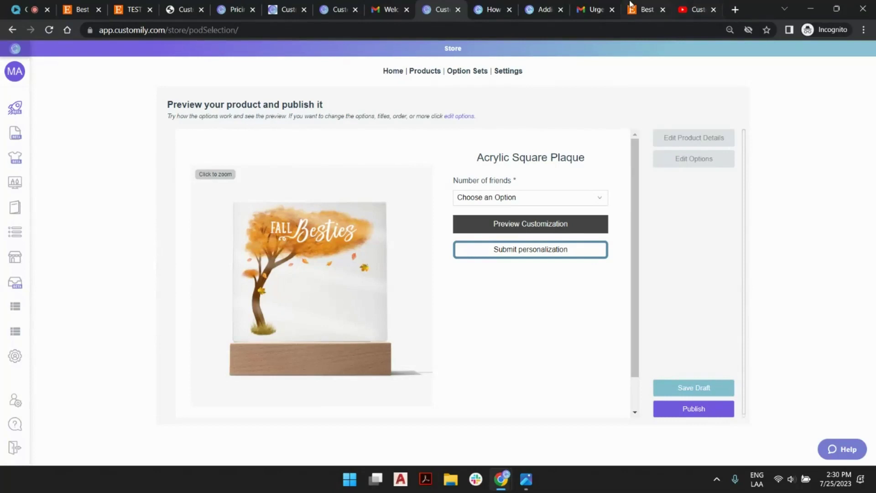
# Switch to Gmail and read the Etsy order customization email, including its personalization link and the closing contact notes.
pyautogui.click(593, 9)
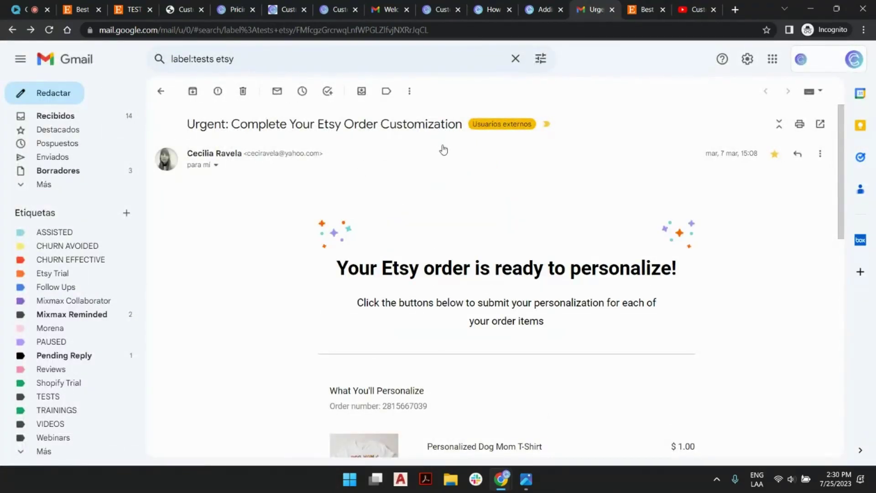
pyautogui.scroll(-1, 475, 226)
pyautogui.scroll(-1, 475, 226)
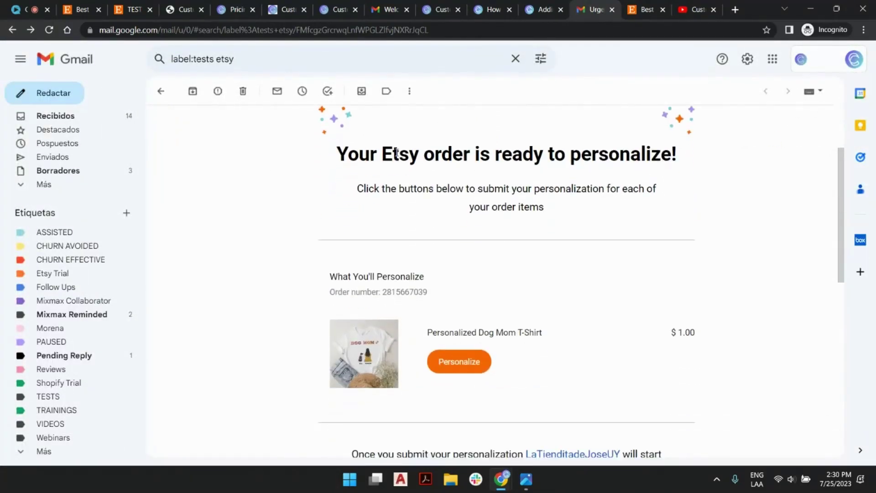
pyautogui.scroll(-1, 571, 171)
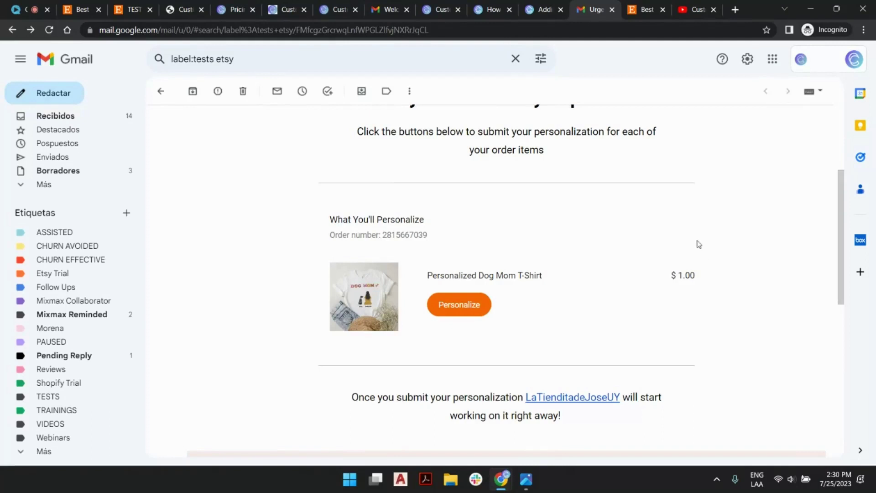
pyautogui.scroll(-2, 495, 241)
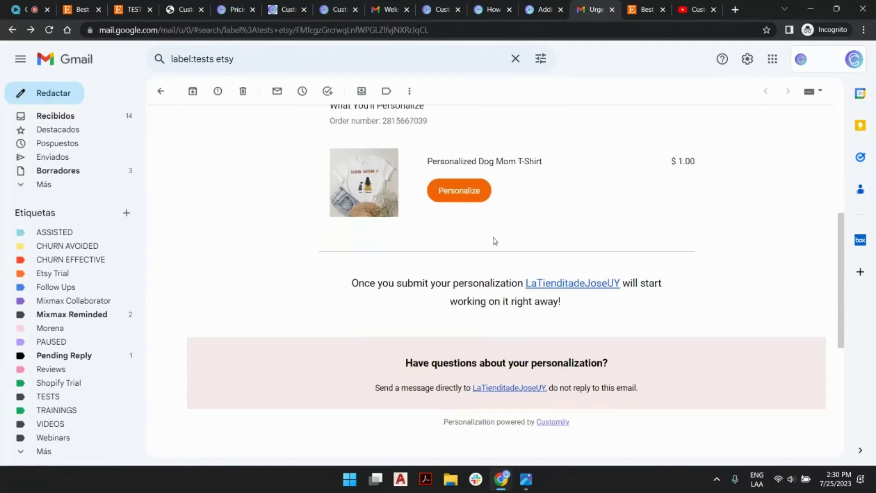
pyautogui.scroll(1, 579, 200)
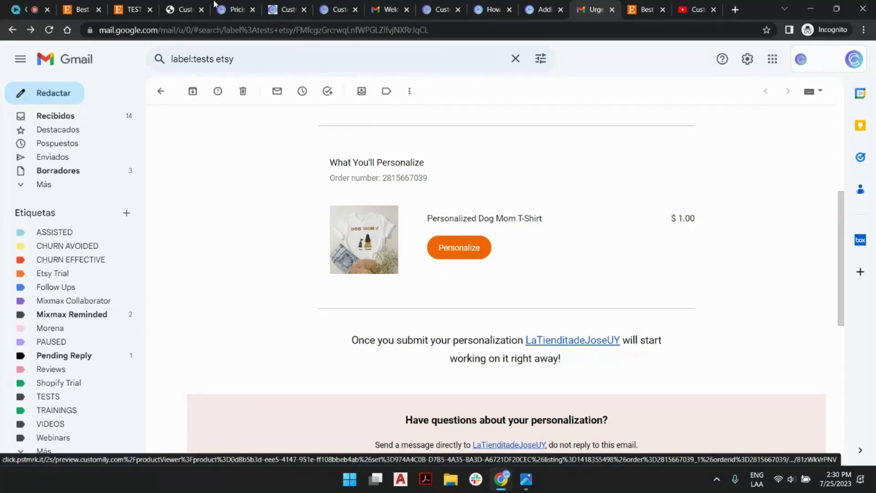
# Return to Customily's Acrylic Square Plaque preview and set the number of friends to 3 Friends.
pyautogui.click(454, 7)
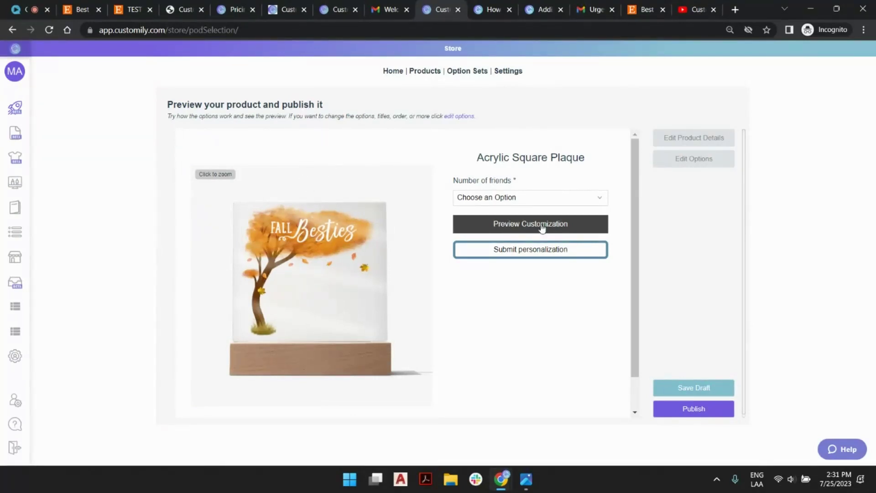
pyautogui.click(540, 201)
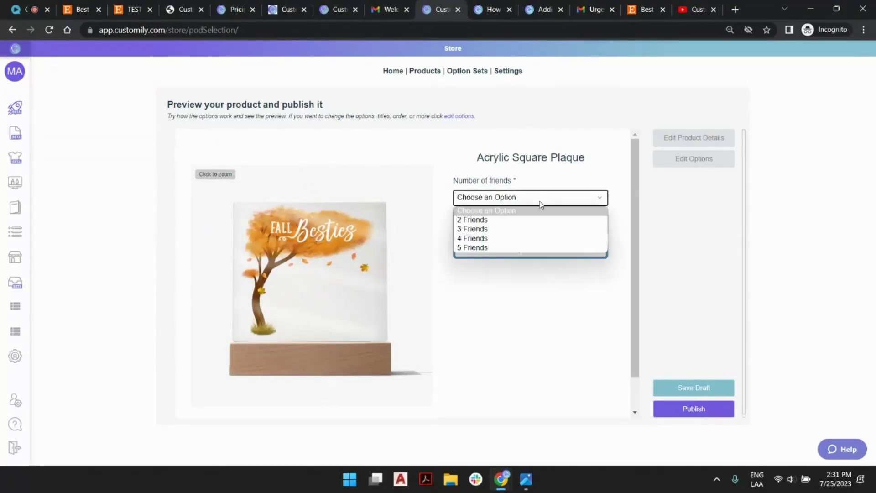
pyautogui.click(514, 229)
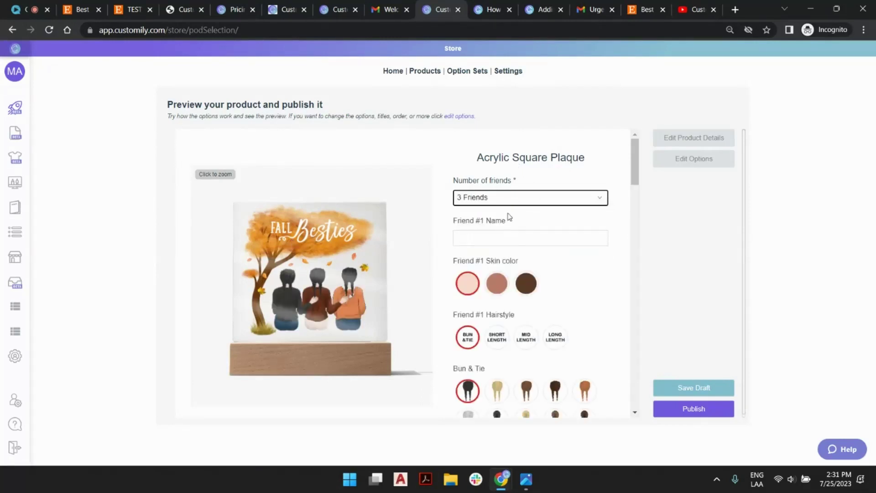
# Personalize Friend #1 with a first name, the medium skin color, wavy blonde Mid Length hair and a grey sweater.
pyautogui.click(508, 240)
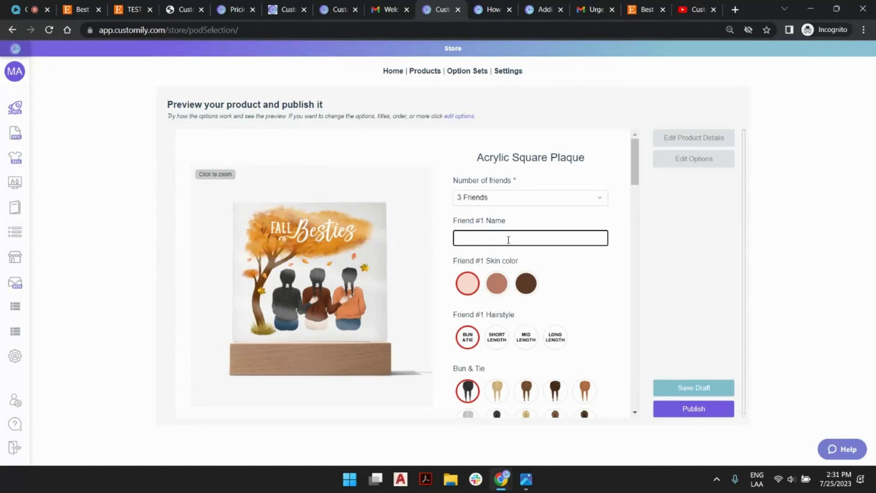
pyautogui.write('Sandra')
pyautogui.scroll(-3, 511, 233)
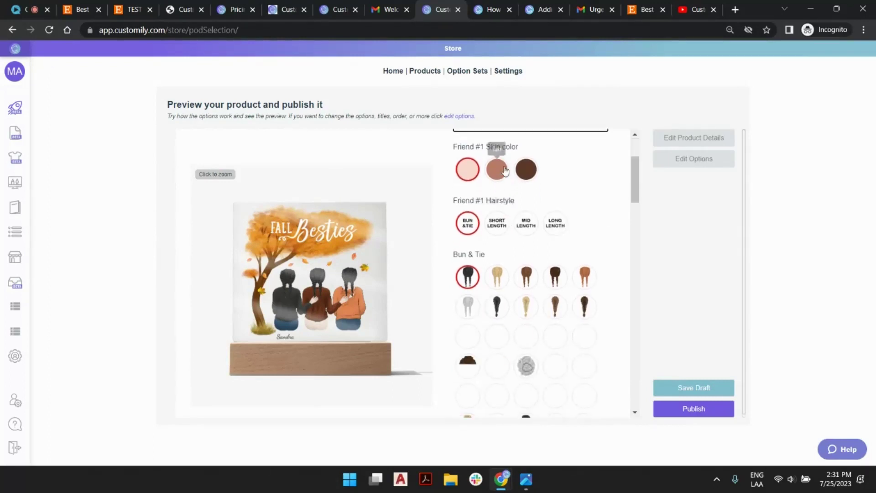
pyautogui.click(497, 169)
pyautogui.click(525, 223)
pyautogui.scroll(-1, 525, 222)
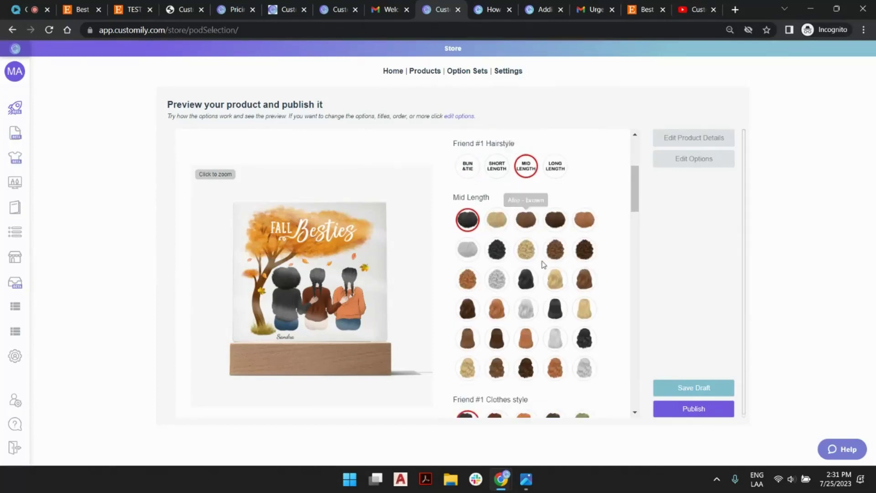
pyautogui.click(556, 279)
pyautogui.scroll(-3, 556, 279)
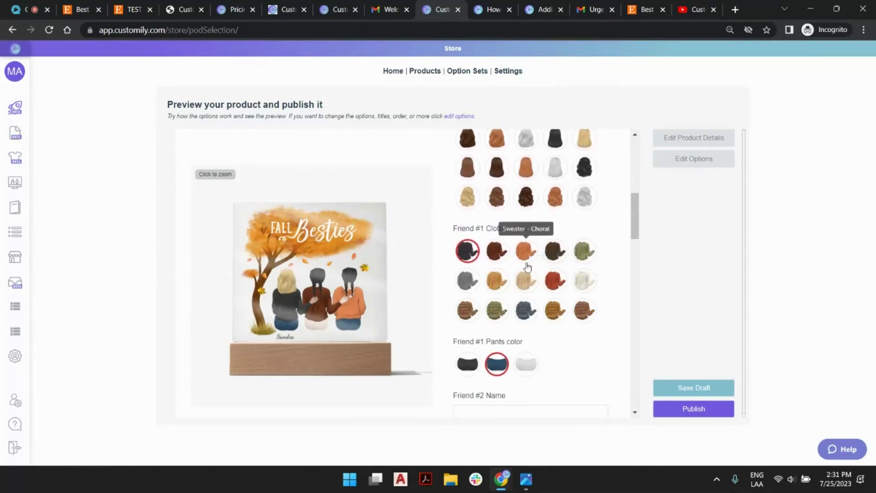
pyautogui.click(468, 280)
pyautogui.scroll(-2, 475, 280)
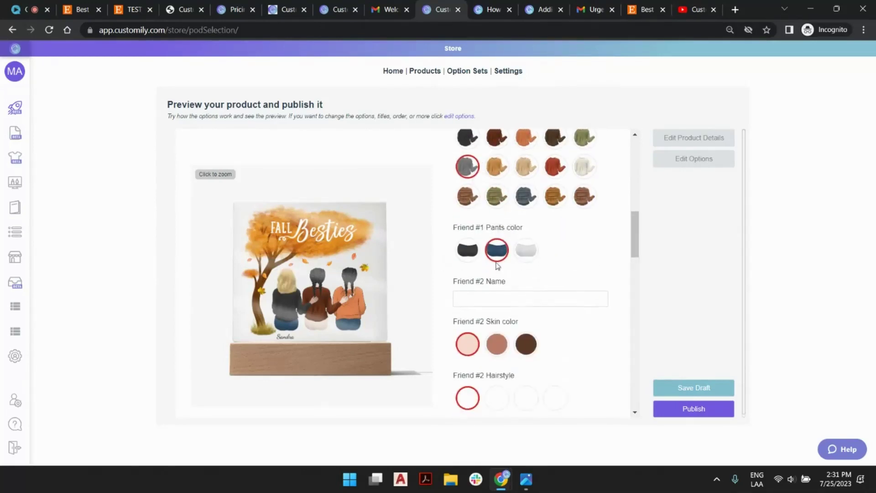
# Personalize Friend #2 with a first name, a blonde braid, a red sweater and blue pants.
pyautogui.click(486, 297)
pyautogui.write('Taylor')
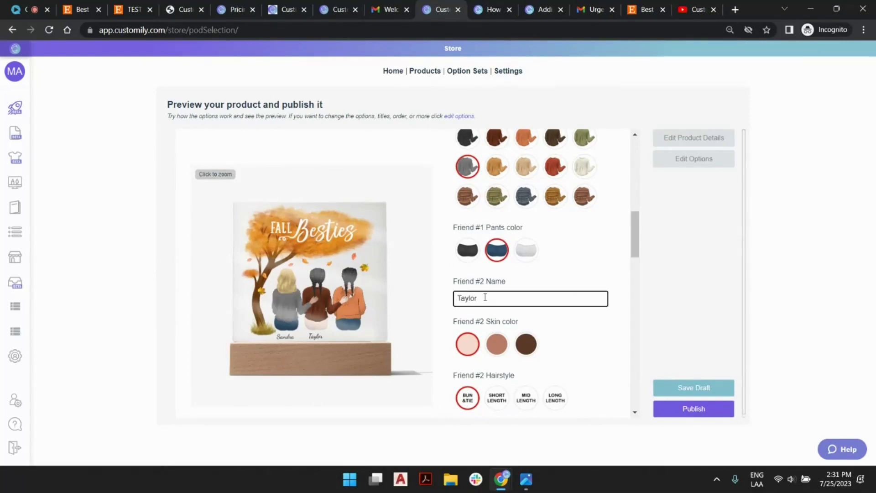
pyautogui.scroll(-4, 485, 297)
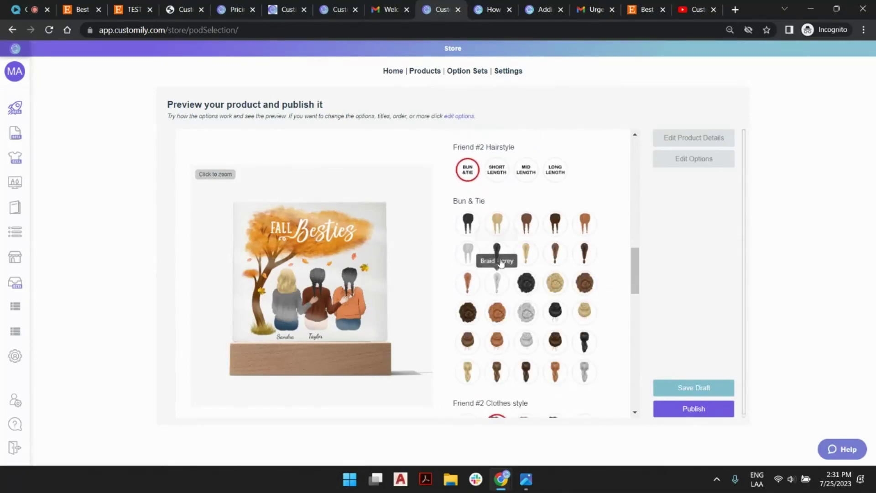
pyautogui.click(527, 253)
pyautogui.scroll(-3, 531, 255)
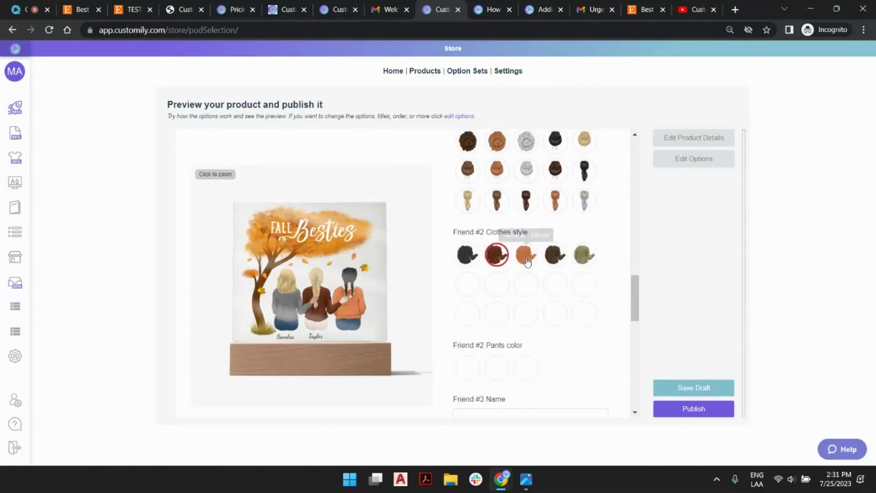
pyautogui.click(555, 284)
pyautogui.scroll(-3, 559, 283)
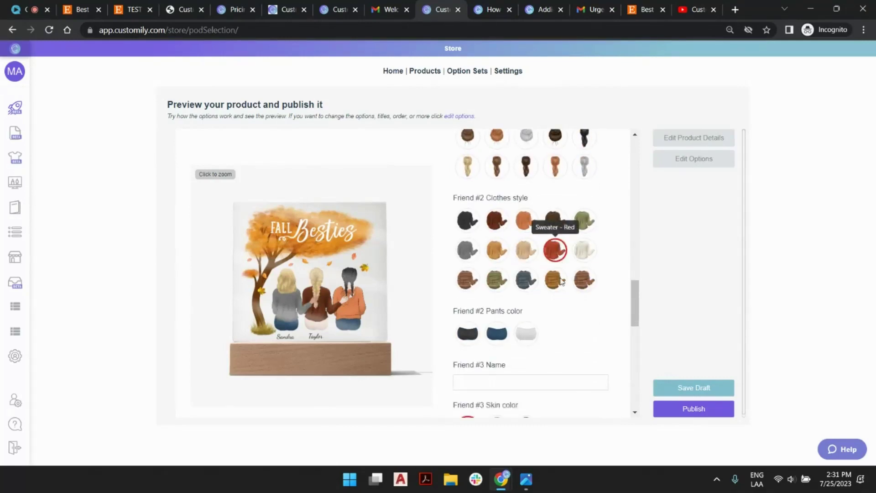
pyautogui.click(487, 206)
# Personalize Friend #3 with a first name, the medium skin color, curly brown Mid Length hair, a grey sweater and black pants.
pyautogui.click(504, 243)
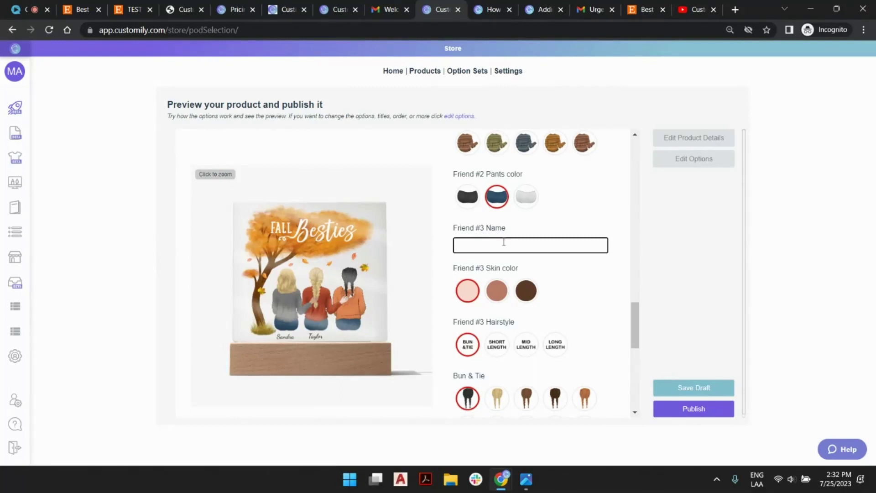
pyautogui.write('Bianca')
pyautogui.click(496, 288)
pyautogui.scroll(-2, 500, 286)
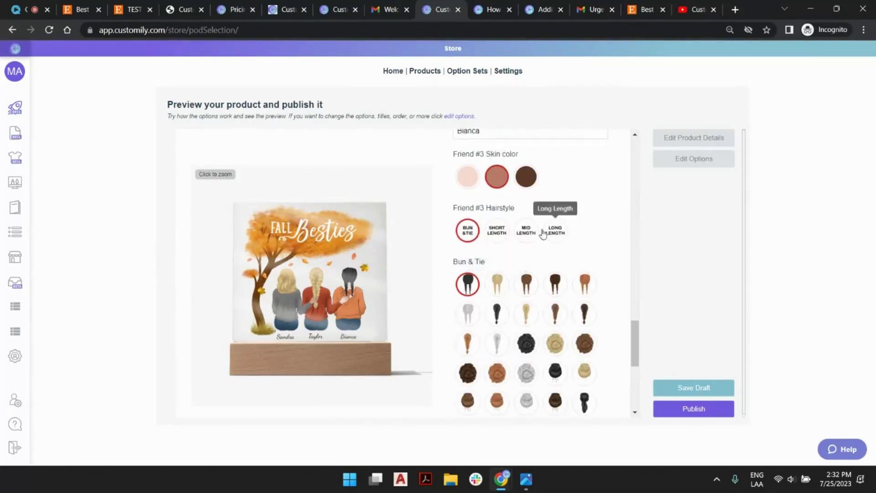
pyautogui.click(525, 231)
pyautogui.scroll(-1, 524, 231)
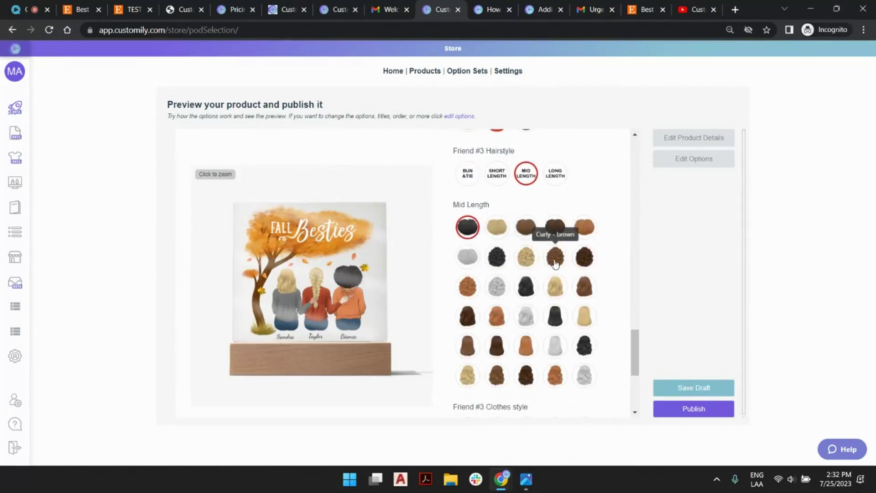
pyautogui.click(555, 258)
pyautogui.scroll(-3, 556, 260)
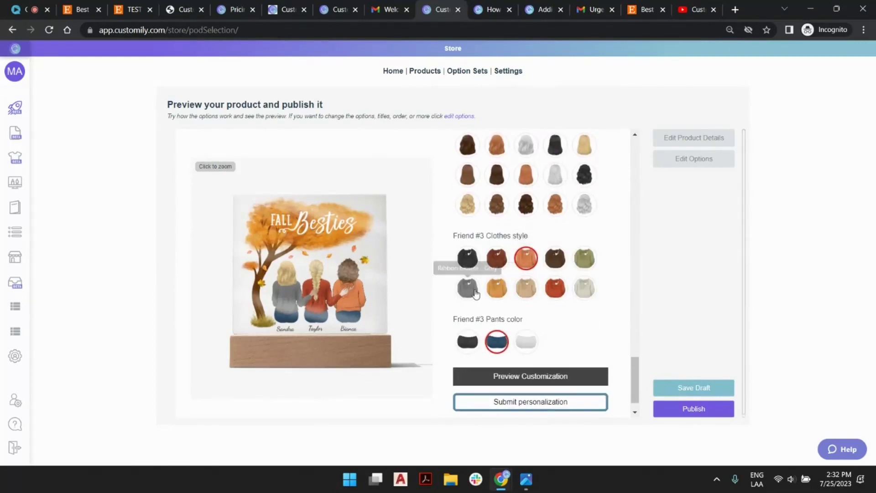
pyautogui.click(474, 292)
pyautogui.click(467, 341)
pyautogui.scroll(-1, 470, 340)
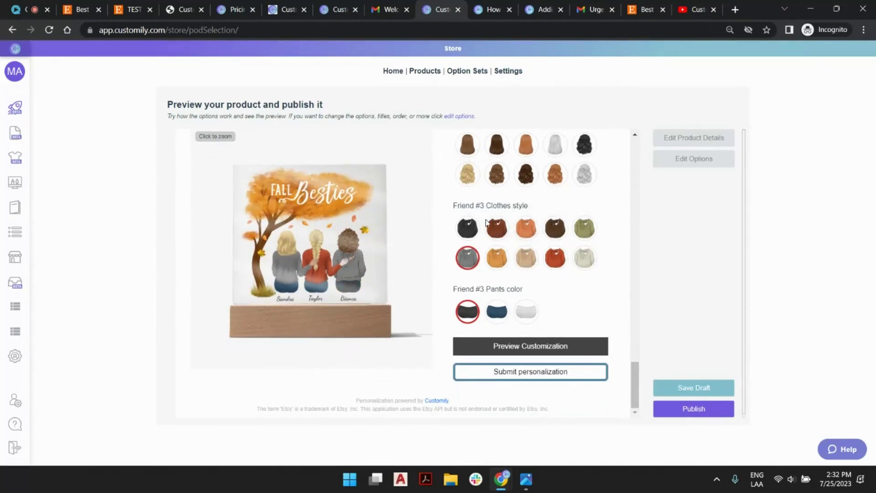
# Preview the customization and start saving its image into the Desktop folder Call Assets > LIVE SESSIONS > 7-25.
pyautogui.scroll(-1, 486, 223)
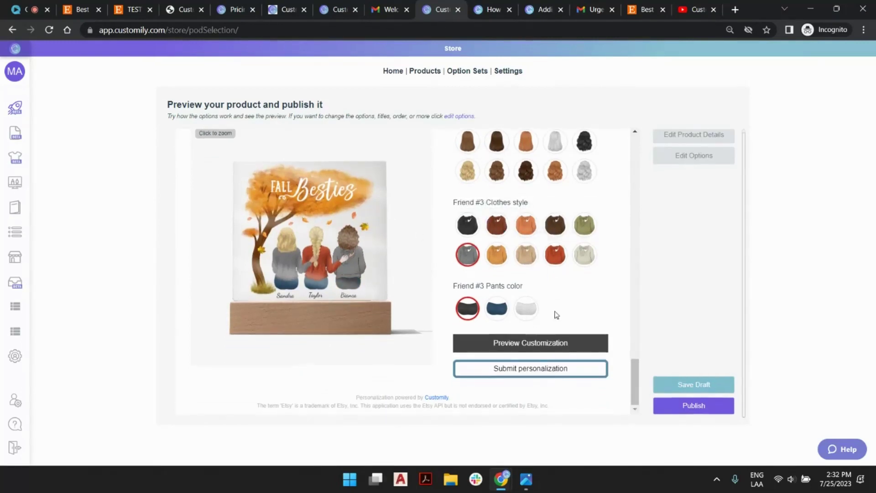
pyautogui.click(537, 349)
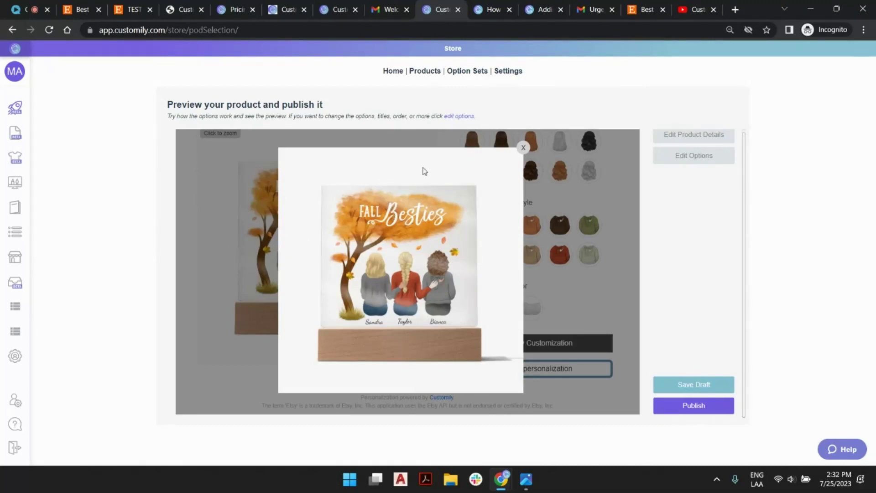
pyautogui.rightClick(422, 214)
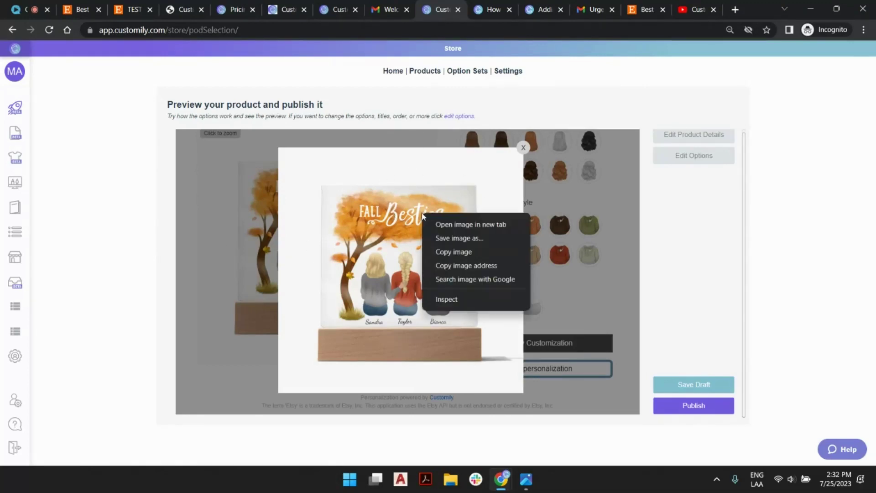
pyautogui.click(467, 237)
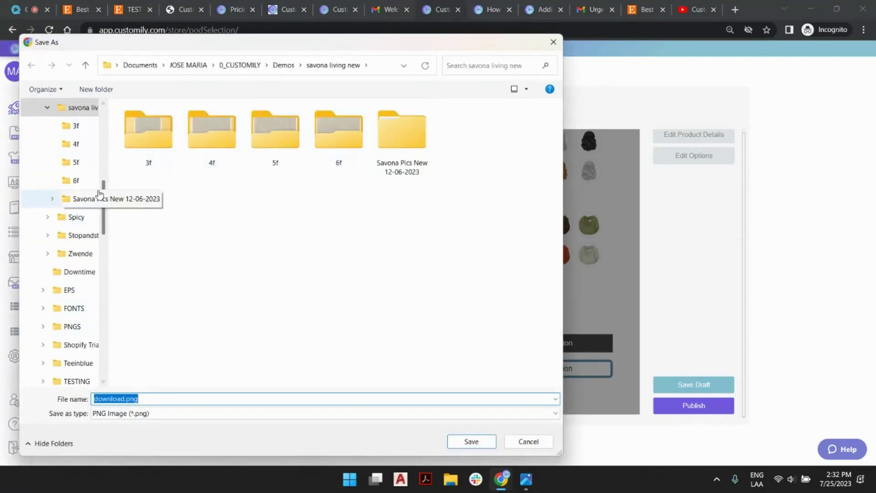
pyautogui.moveTo(104, 192); pyautogui.dragTo(111, 316)
pyautogui.click(63, 217)
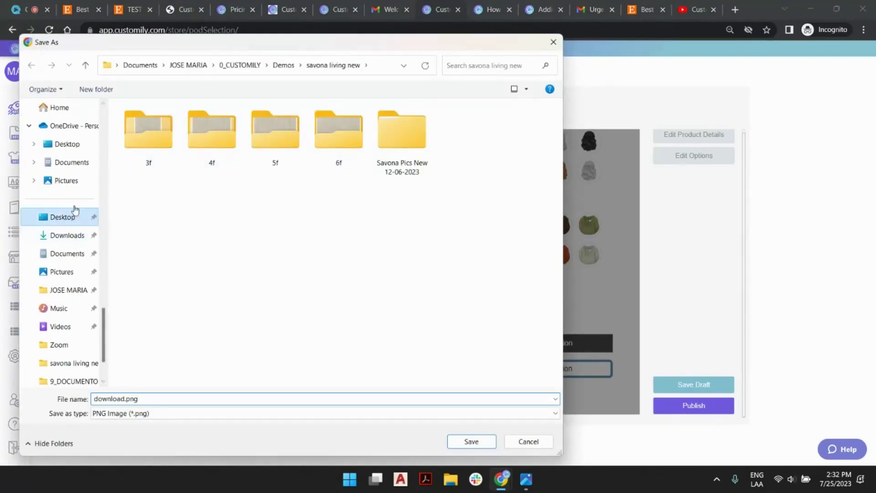
pyautogui.doubleClick(134, 138)
pyautogui.doubleClick(134, 138)
pyautogui.doubleClick(137, 124)
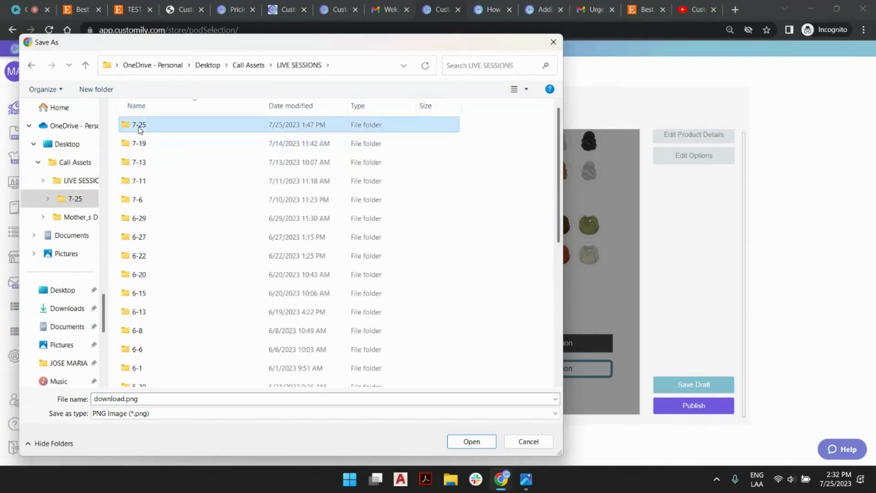
# Save the preview image as "Etsy LS listing.png" and close the enlarged preview.
pyautogui.doubleClick(127, 400)
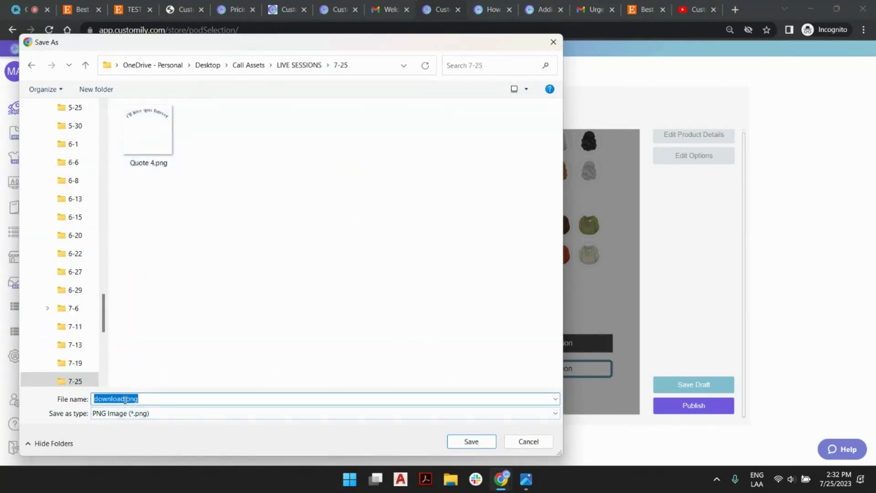
pyautogui.moveTo(127, 400); pyautogui.dragTo(84, 402)
pyautogui.write('Etsy')
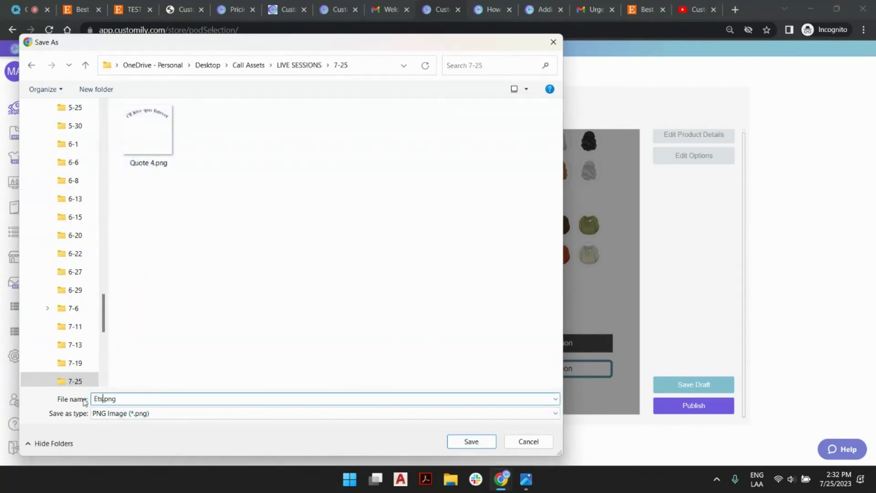
pyautogui.write(' LS ')
pyautogui.write('Thumbnail')
pyautogui.press('Return')
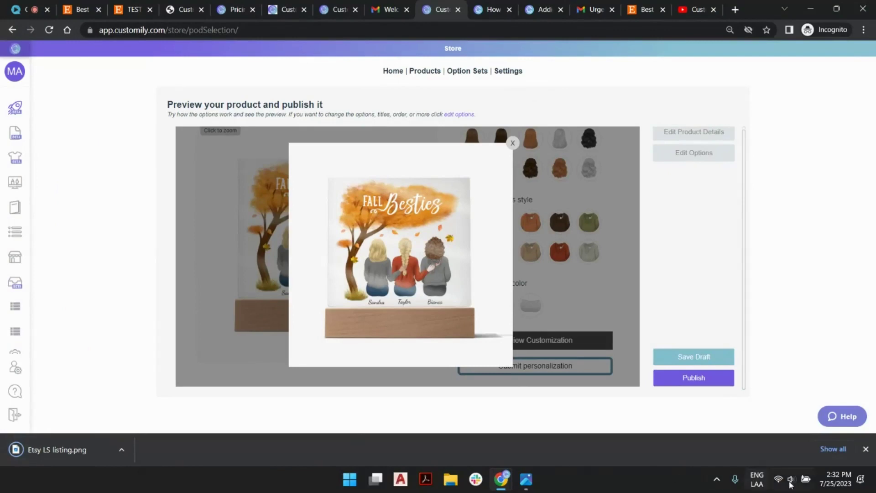
pyautogui.click(865, 449)
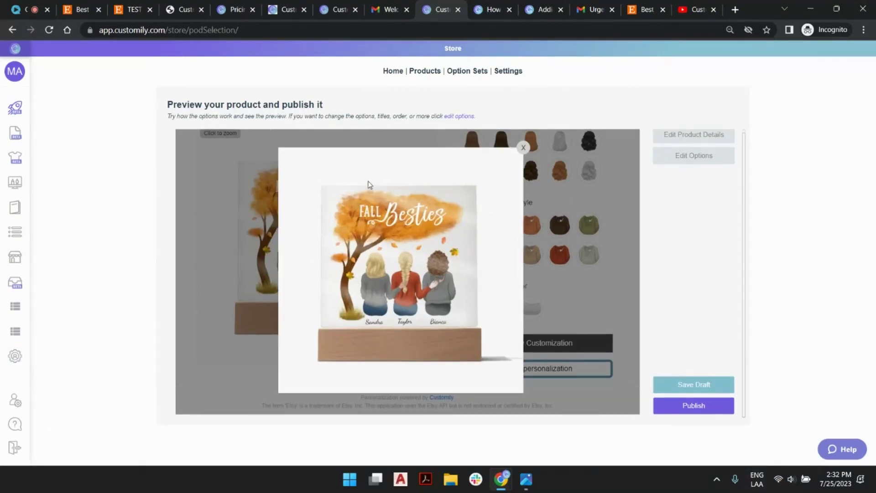
pyautogui.click(523, 147)
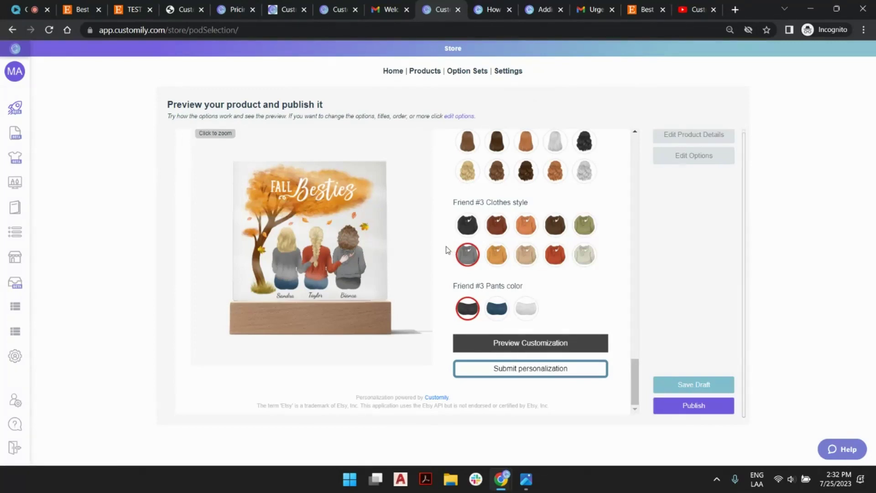
pyautogui.click(543, 368)
pyautogui.scroll(6, 480, 225)
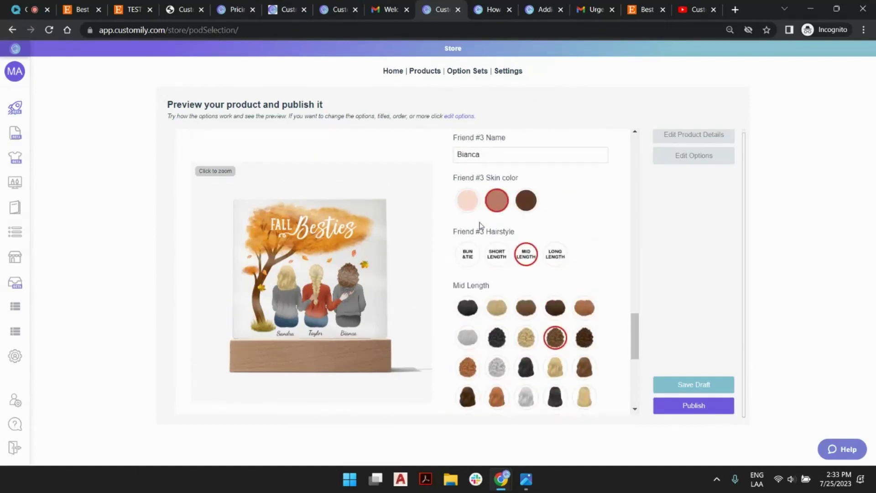
pyautogui.scroll(15, 502, 231)
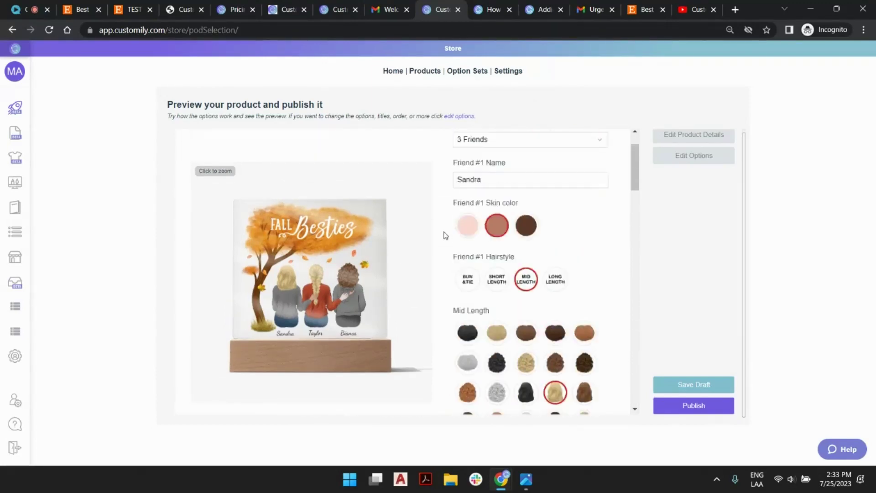
pyautogui.scroll(2, 446, 235)
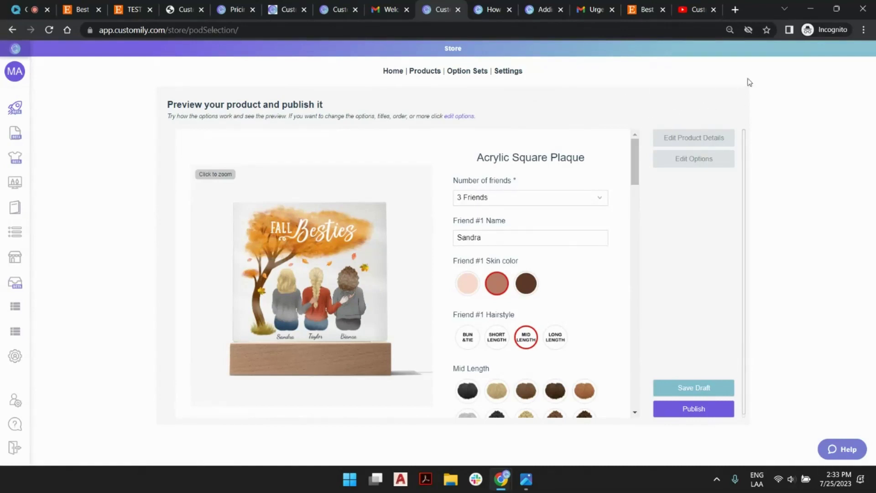
# Open the product details for editing and change the title to "Live Session Etsy Fall Besties Acrylic".
pyautogui.click(692, 138)
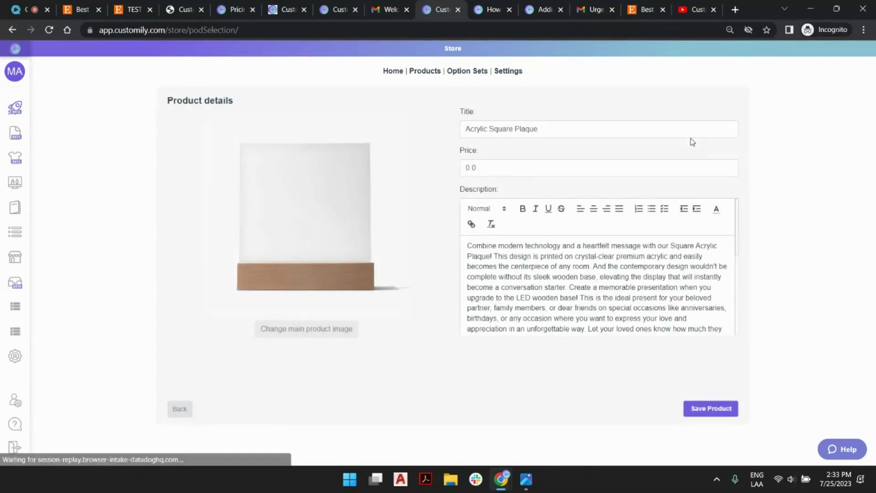
pyautogui.click(487, 129)
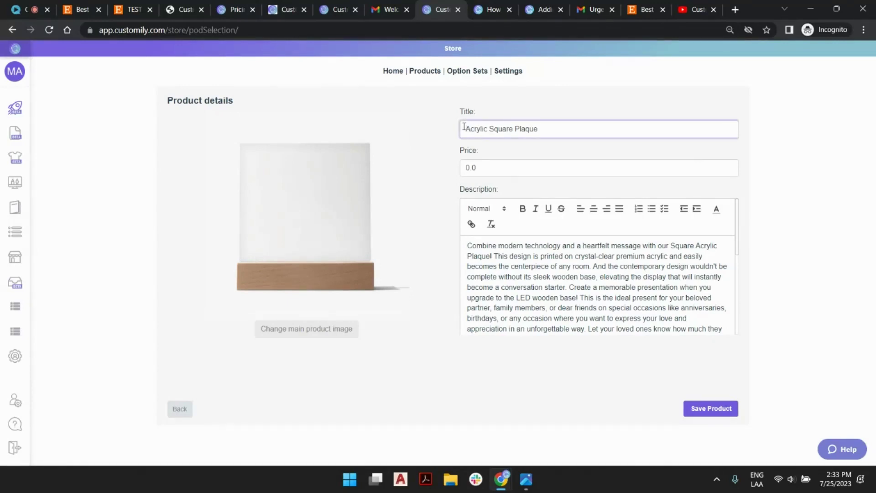
pyautogui.click(464, 128)
pyautogui.write('Live Session ')
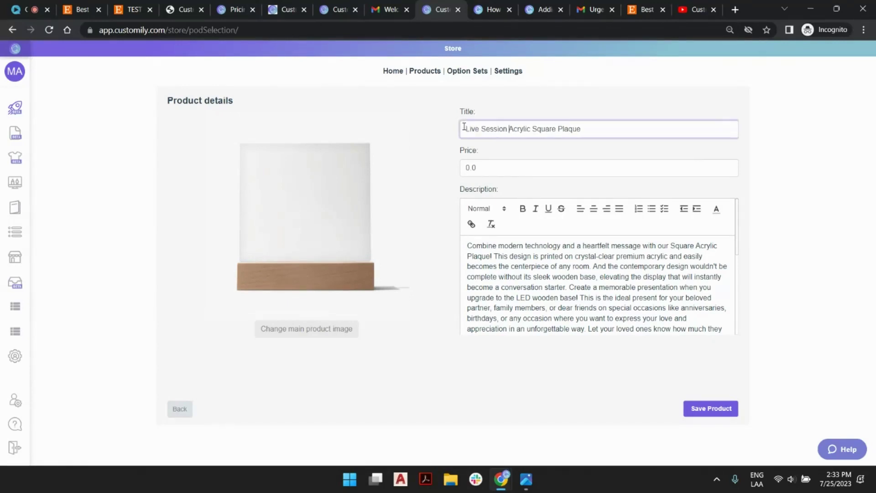
pyautogui.write('Etsy')
pyautogui.write(' Fall Bestie')
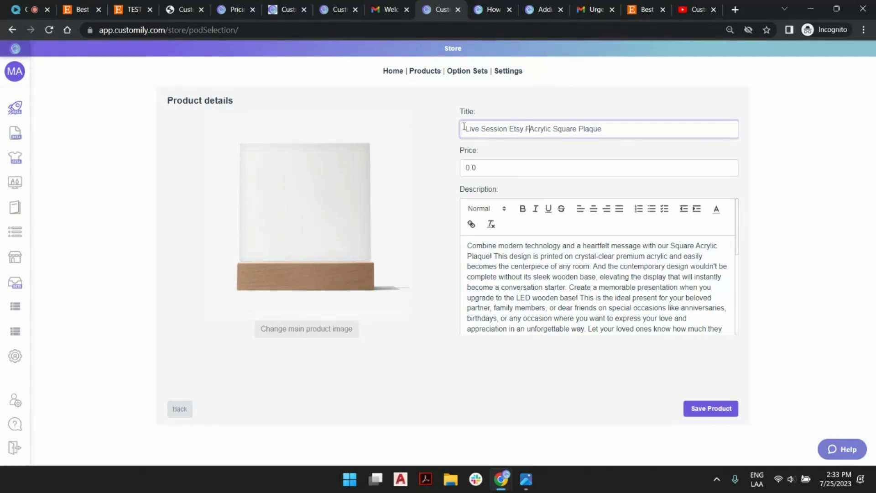
pyautogui.write('s')
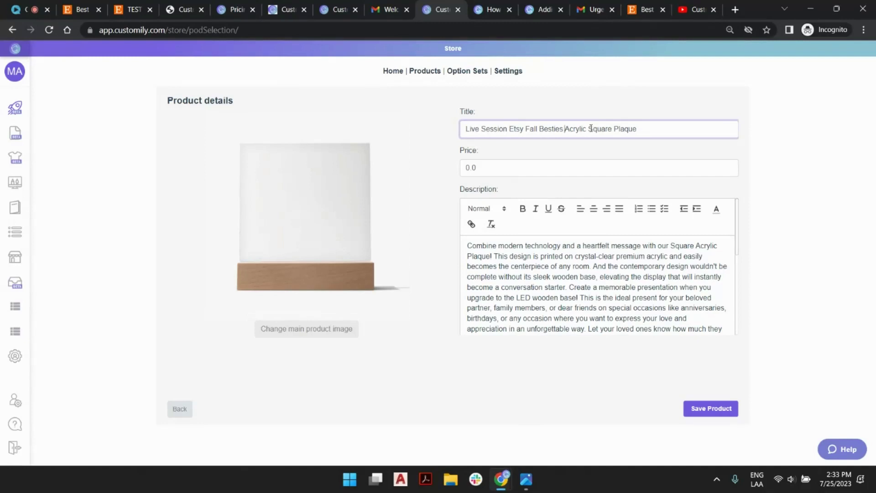
pyautogui.moveTo(590, 130); pyautogui.dragTo(638, 129)
pyautogui.press('BackSpace')
# Set the product price to 39.99 and read through the description down to the product specifications.
pyautogui.moveTo(472, 168); pyautogui.dragTo(438, 170)
pyautogui.write('39.99')
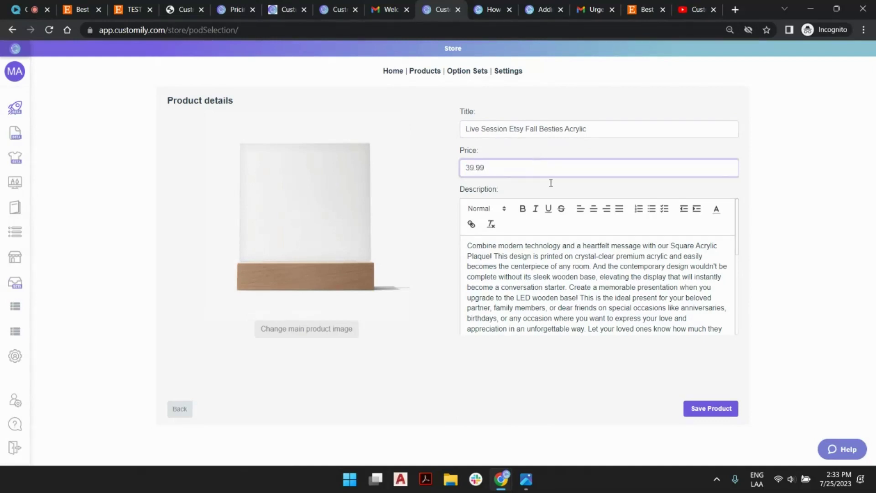
pyautogui.click(571, 251)
pyautogui.scroll(-3, 547, 256)
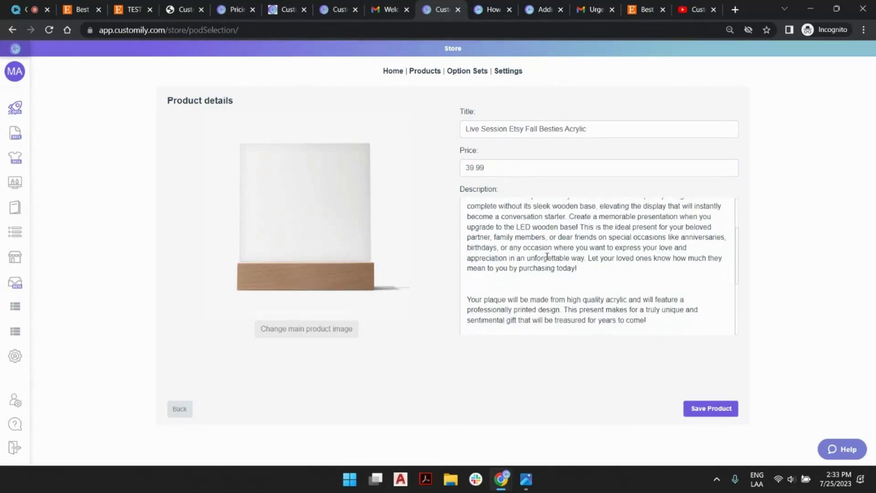
pyautogui.scroll(-1, 547, 256)
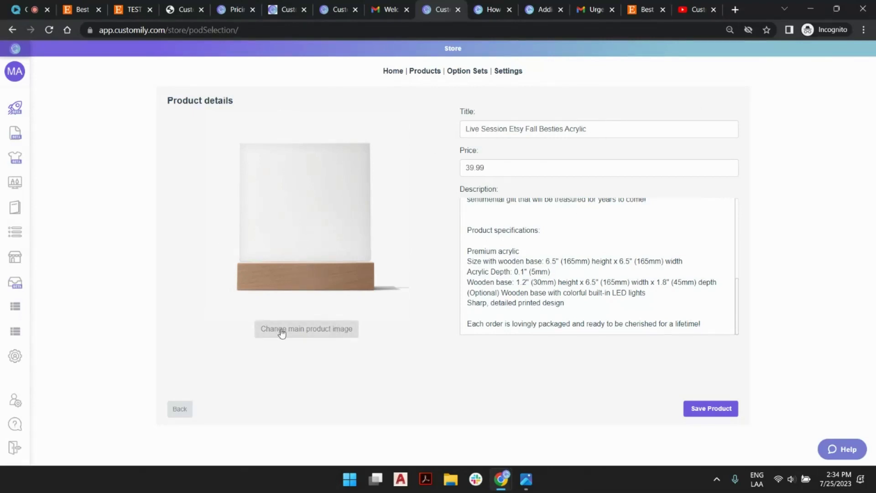
# Replace the main product image with "Etsy LS listing.png" and save the product.
pyautogui.click(315, 330)
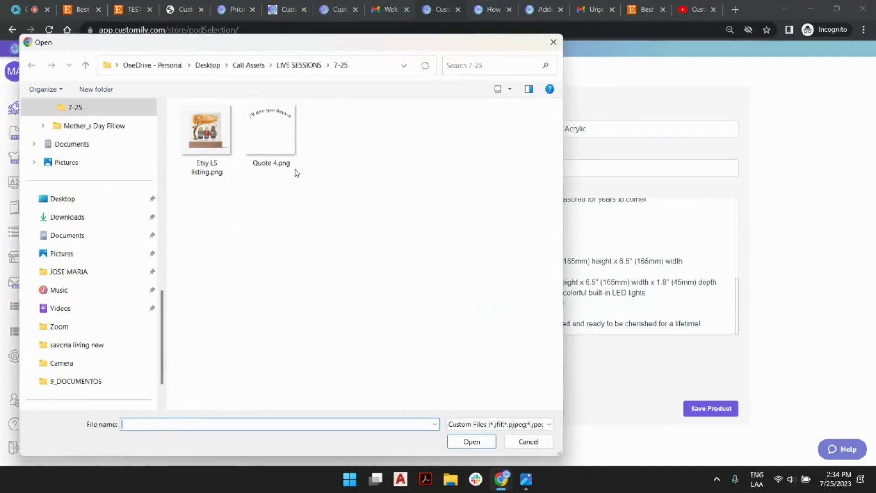
pyautogui.doubleClick(209, 139)
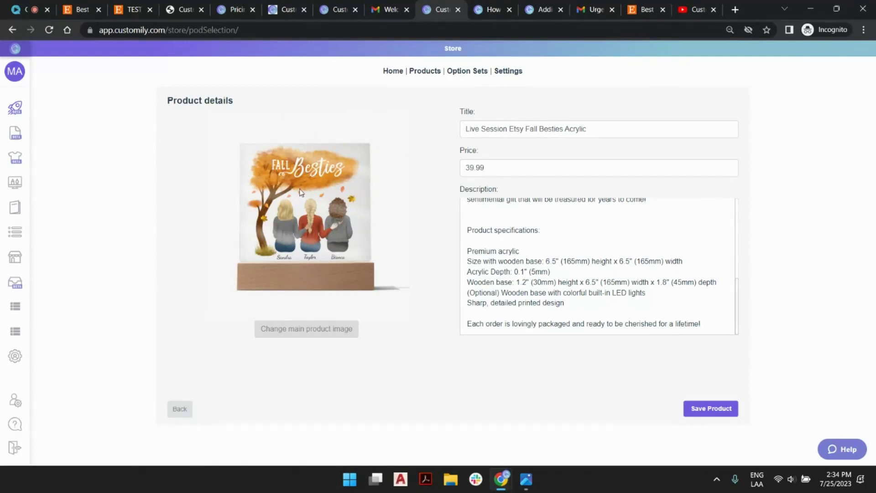
pyautogui.click(710, 413)
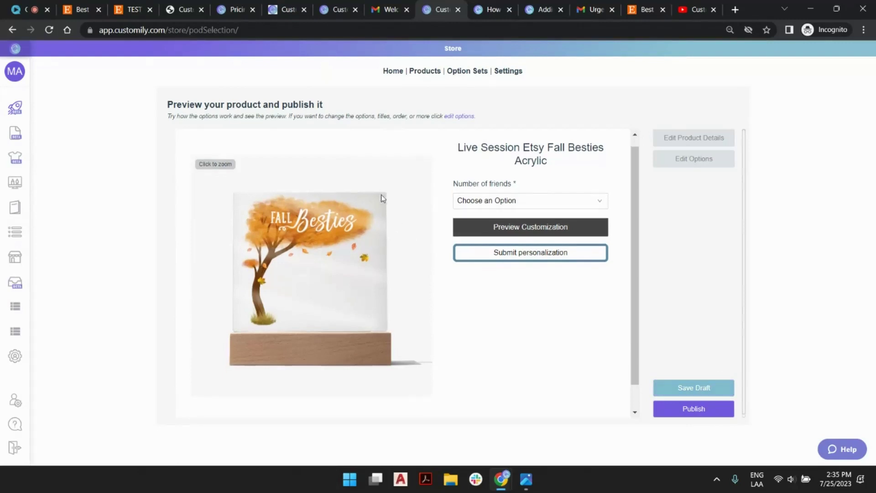
# Publish the product to Etsy, skipping both the production partner and the Shine On API key setup for now.
pyautogui.scroll(-1, 382, 194)
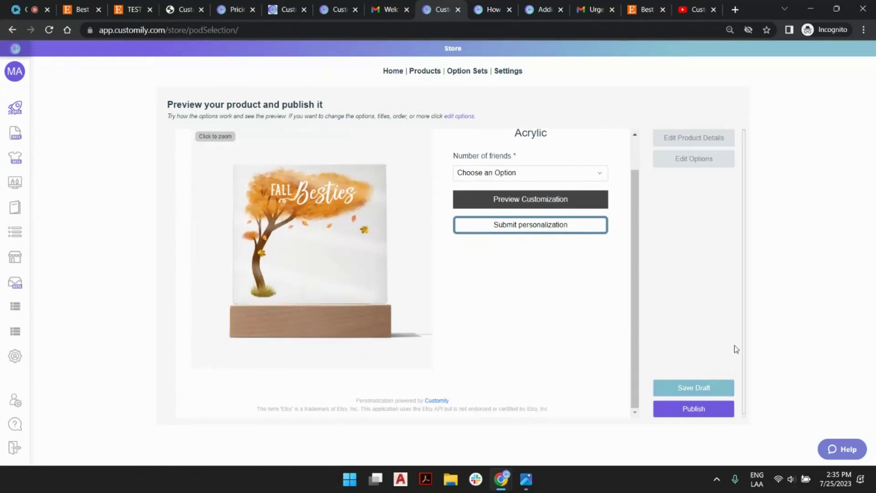
pyautogui.click(696, 411)
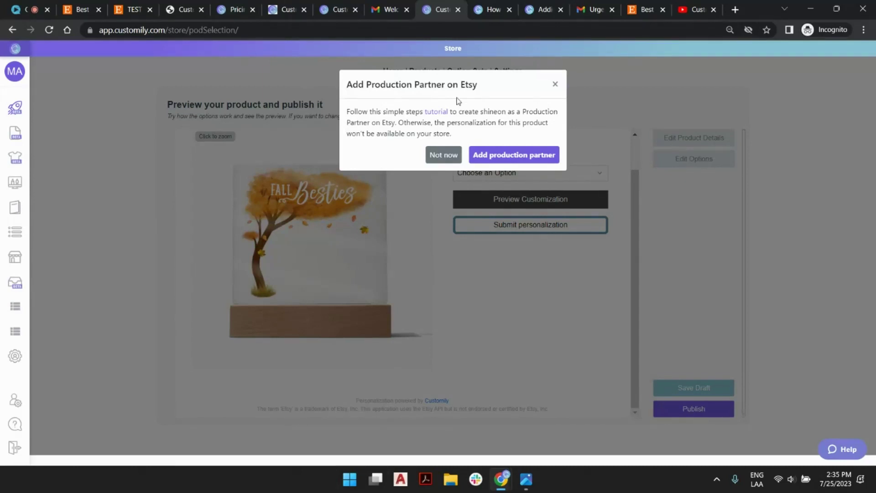
pyautogui.click(538, 10)
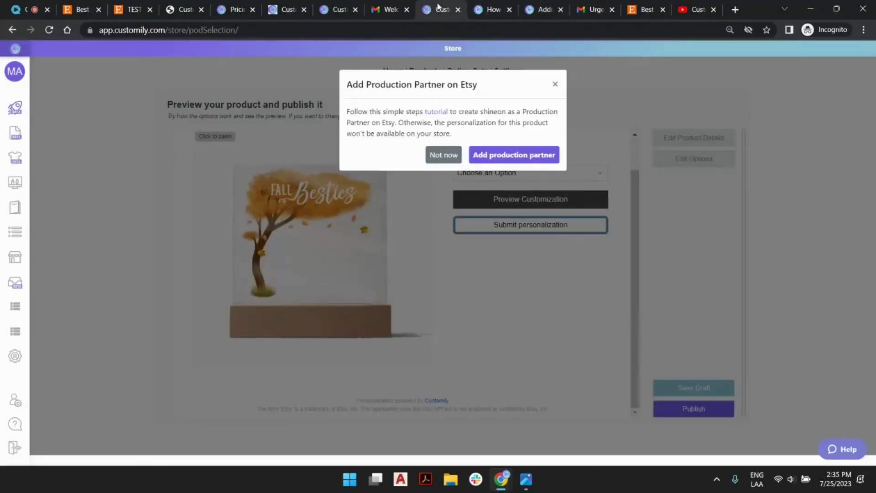
pyautogui.click(436, 11)
pyautogui.click(436, 158)
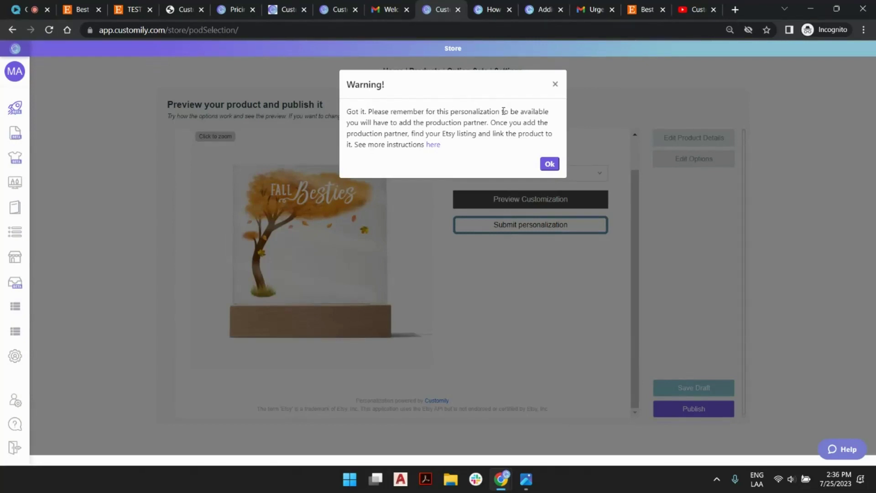
pyautogui.click(550, 165)
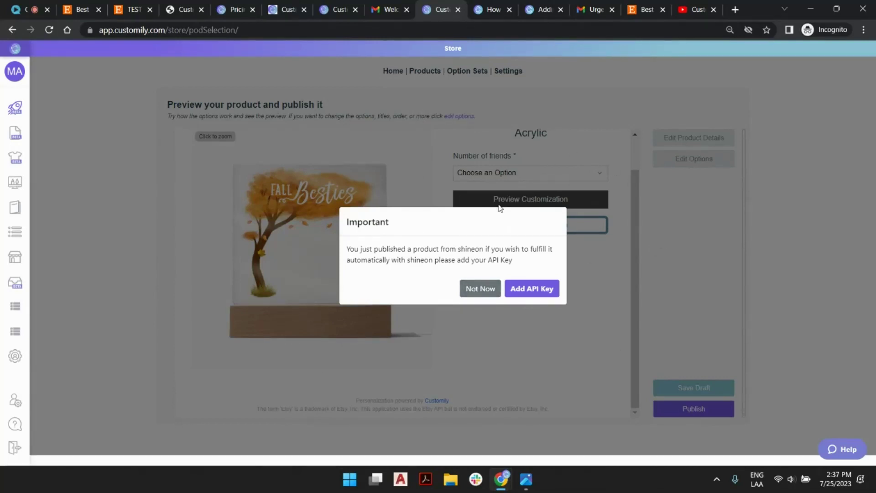
pyautogui.click(476, 289)
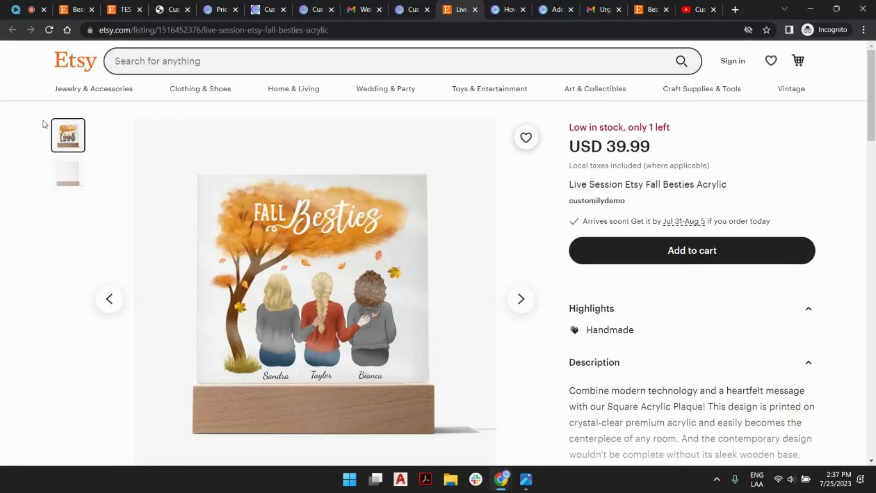
# Examine the published Etsy listing's images, price, title, description and shipping details.
pyautogui.scroll(-1, 649, 170)
pyautogui.scroll(-1, 649, 169)
pyautogui.scroll(2, 649, 169)
pyautogui.scroll(-2, 685, 189)
pyautogui.scroll(2, 678, 235)
pyautogui.scroll(-4, 684, 254)
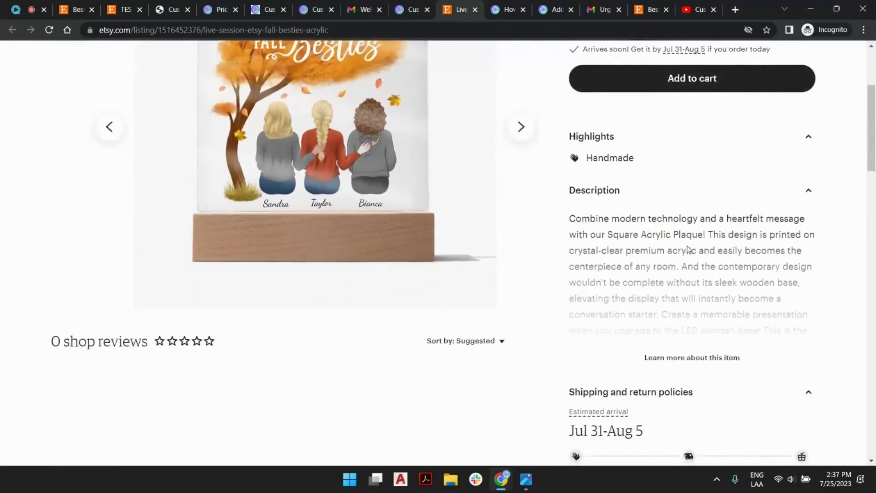
pyautogui.scroll(-5, 688, 248)
pyautogui.scroll(9, 680, 248)
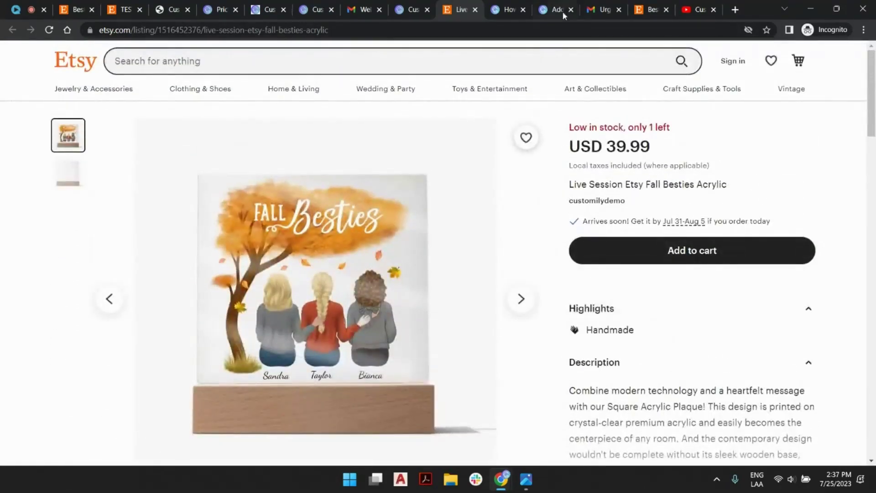
# Look at the order personalization e-mail in Gmail, and return to Customily's store home page.
pyautogui.click(595, 10)
pyautogui.scroll(4, 485, 297)
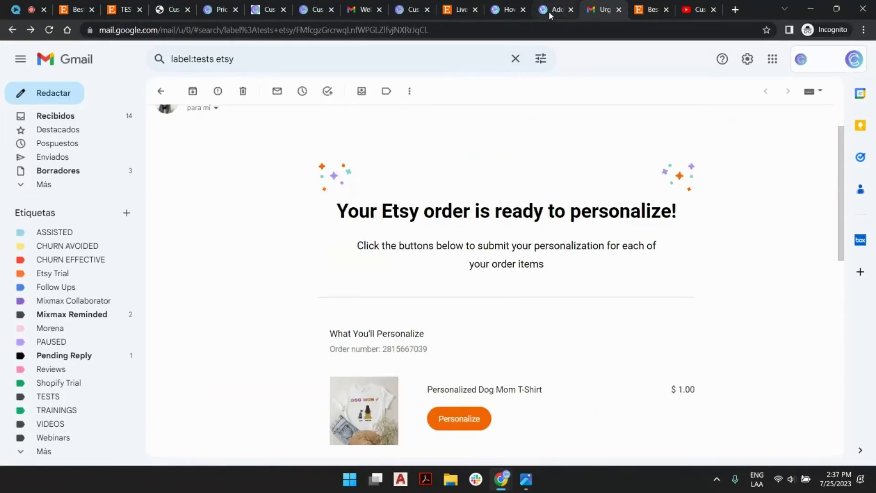
pyautogui.click(414, 9)
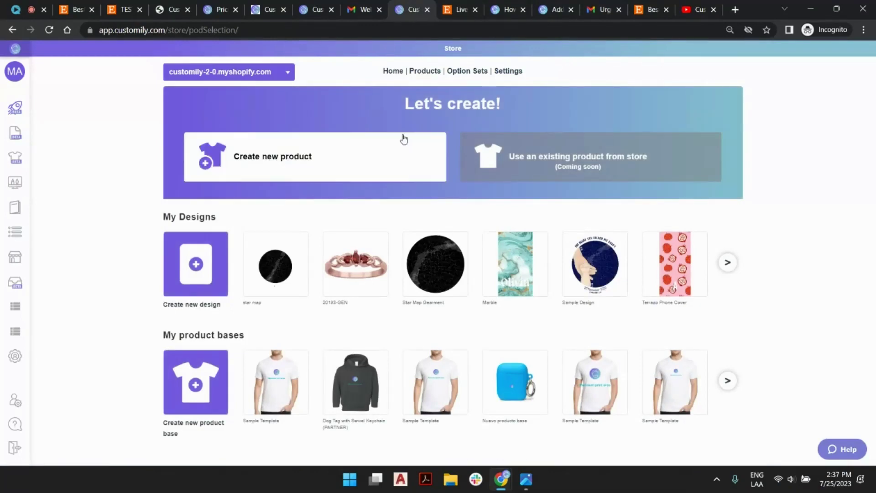
# Open the Customily store's product linking list and switch it to the Etsy_customilydemo store.
pyautogui.click(458, 10)
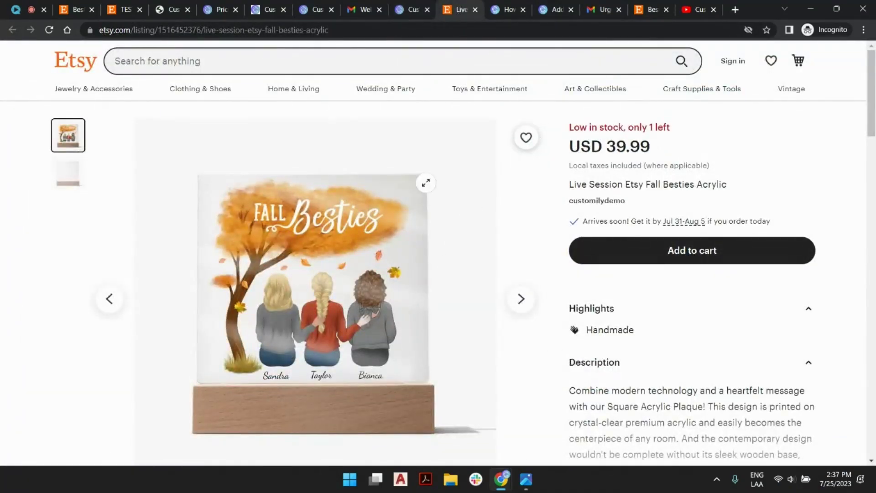
pyautogui.click(410, 6)
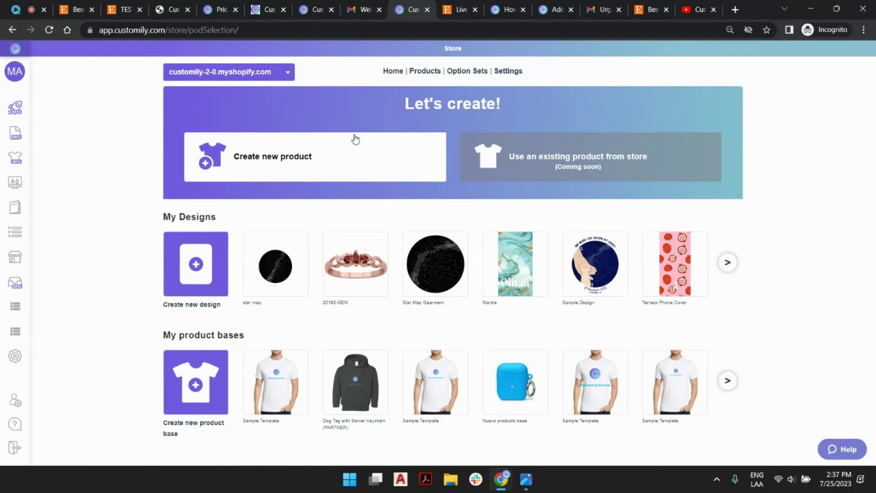
pyautogui.moveTo(19, 109)
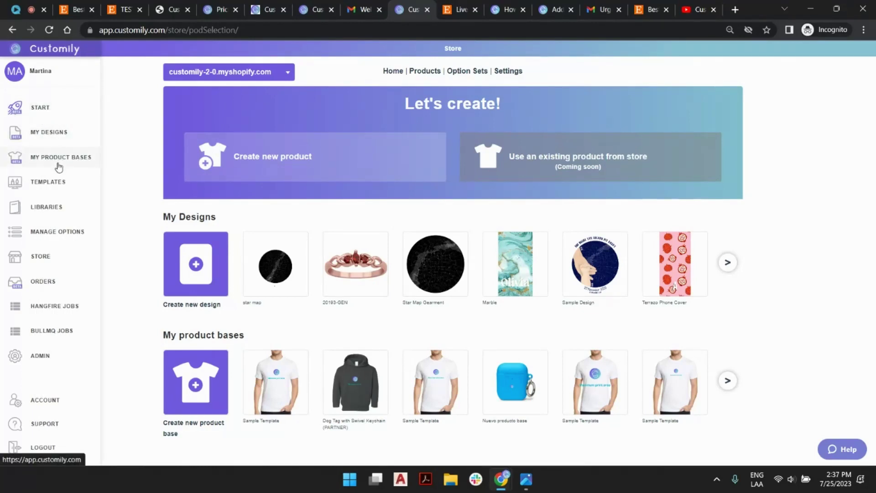
pyautogui.click(51, 259)
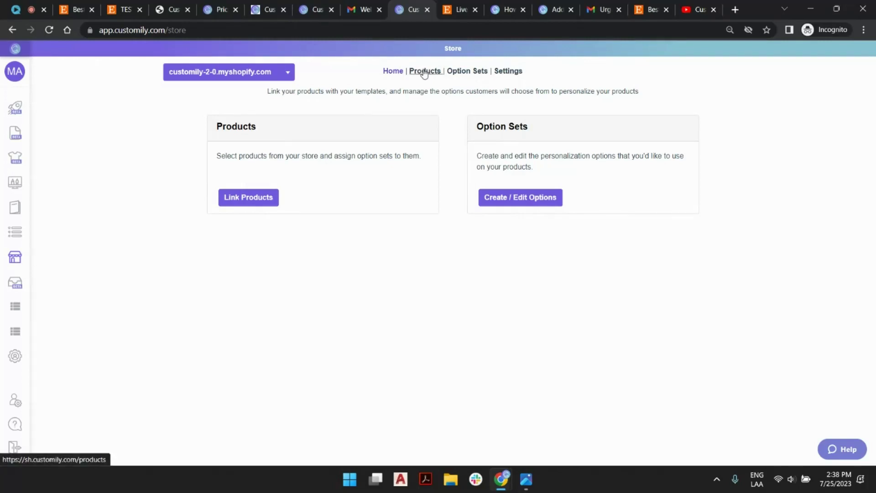
pyautogui.click(259, 199)
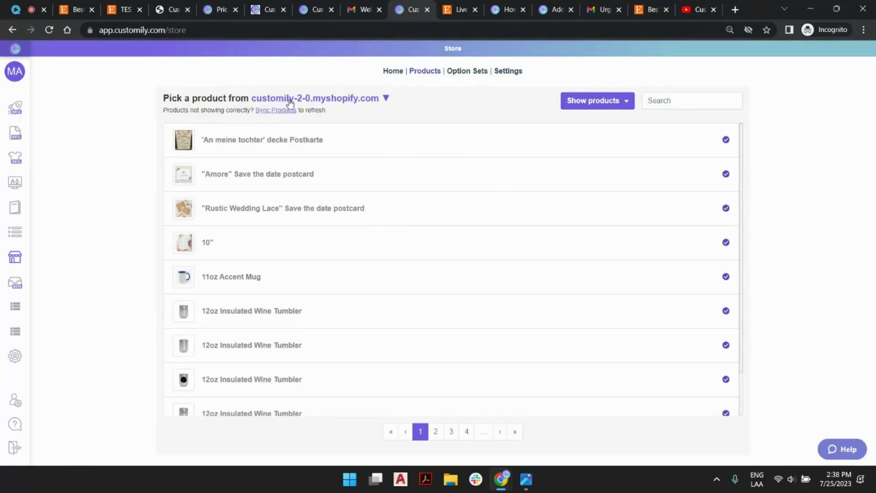
pyautogui.click(386, 99)
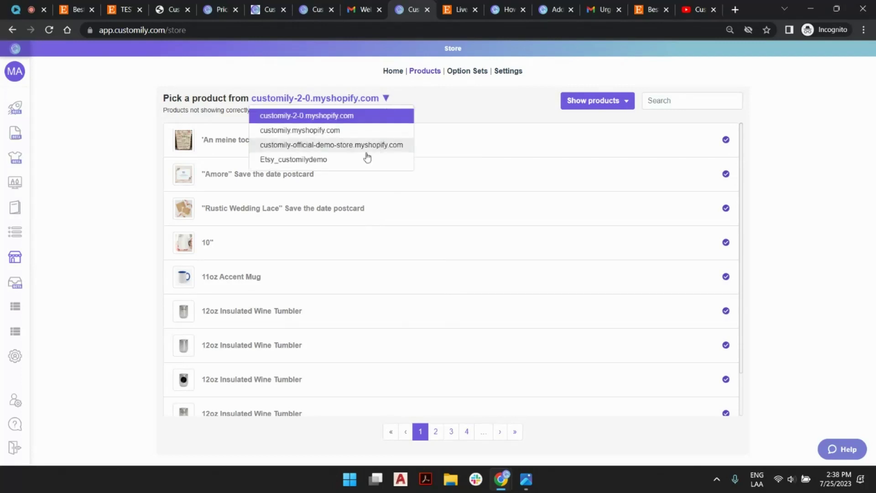
pyautogui.click(321, 161)
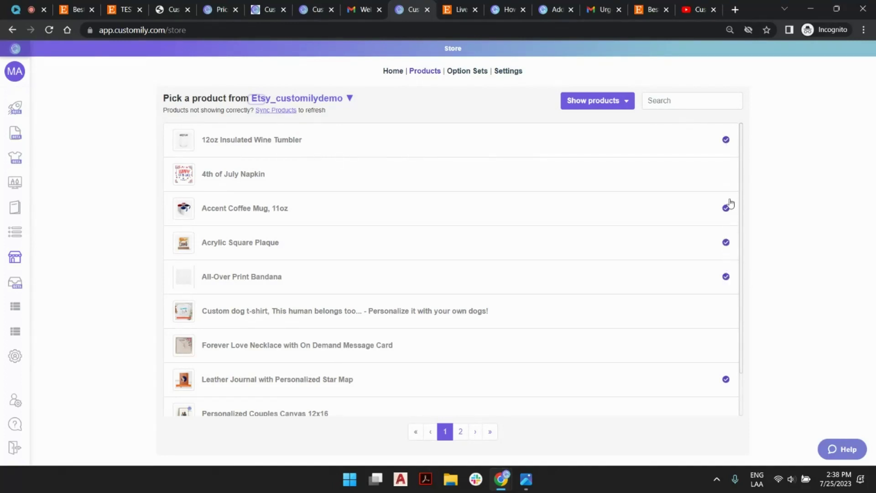
# Filter the product list to products linked to Customily and sync the products to refresh it.
pyautogui.click(630, 106)
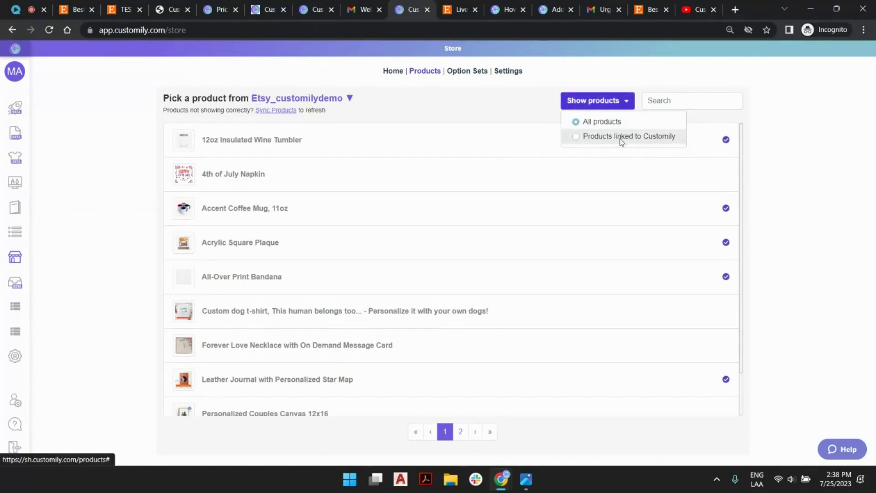
pyautogui.click(622, 136)
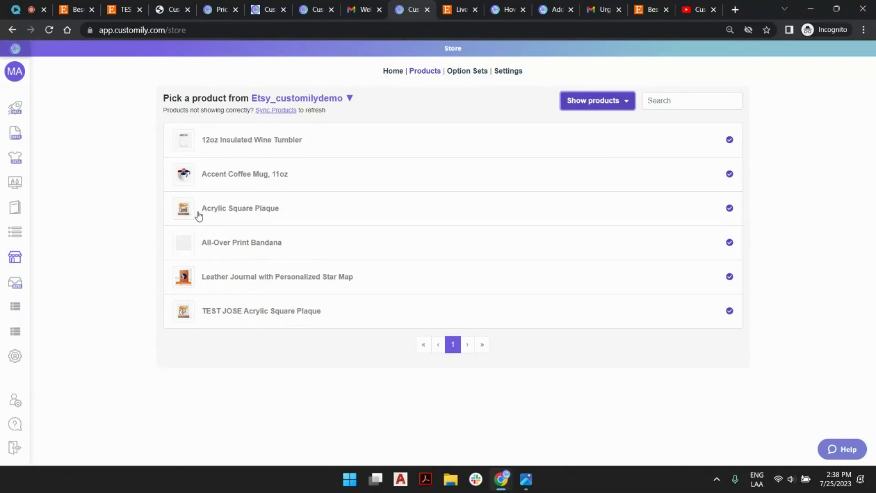
pyautogui.click(284, 111)
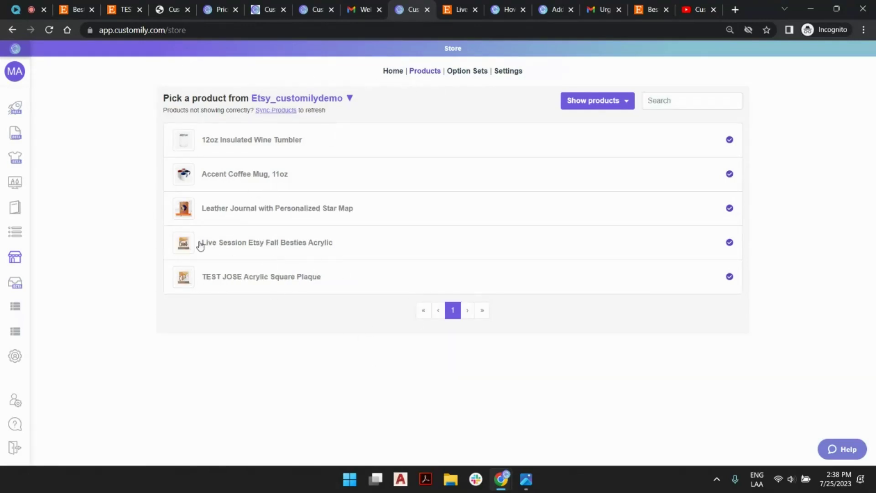
# Open the Live Session Etsy Fall Besties Acrylic product, review its template and option set, and check the order personalization e-mail in Gmail.
pyautogui.click(264, 245)
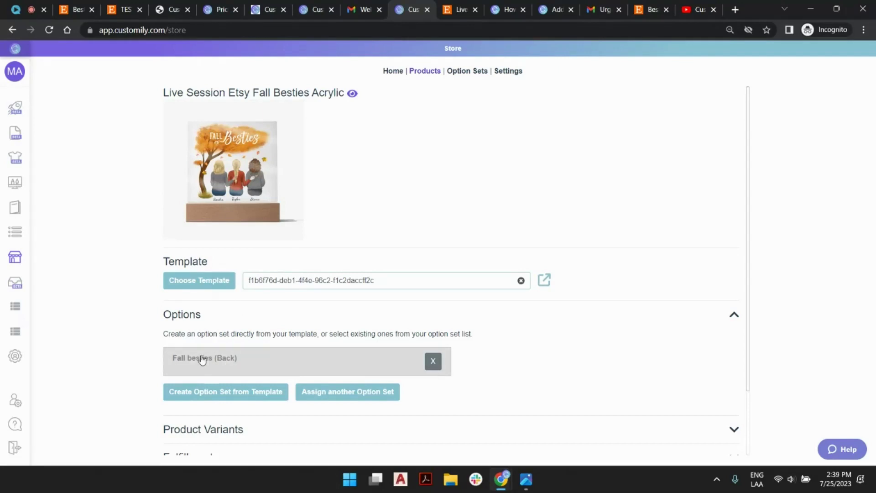
pyautogui.scroll(-2, 387, 215)
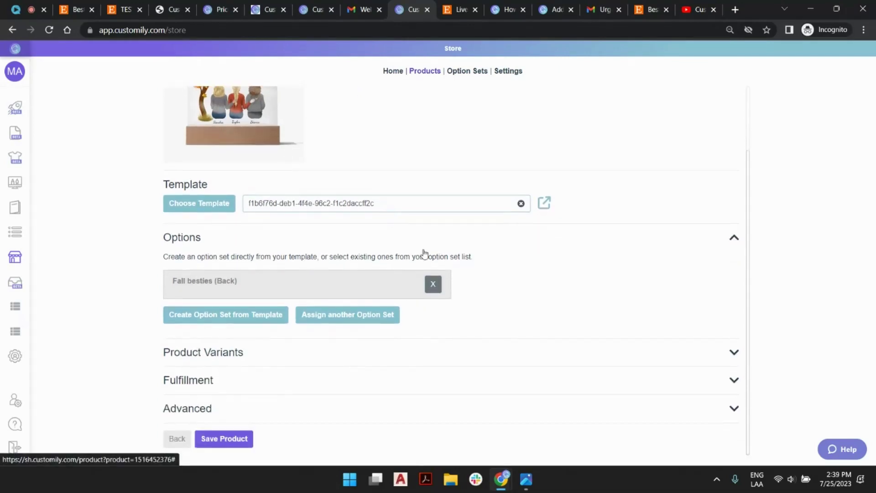
pyautogui.scroll(2, 405, 254)
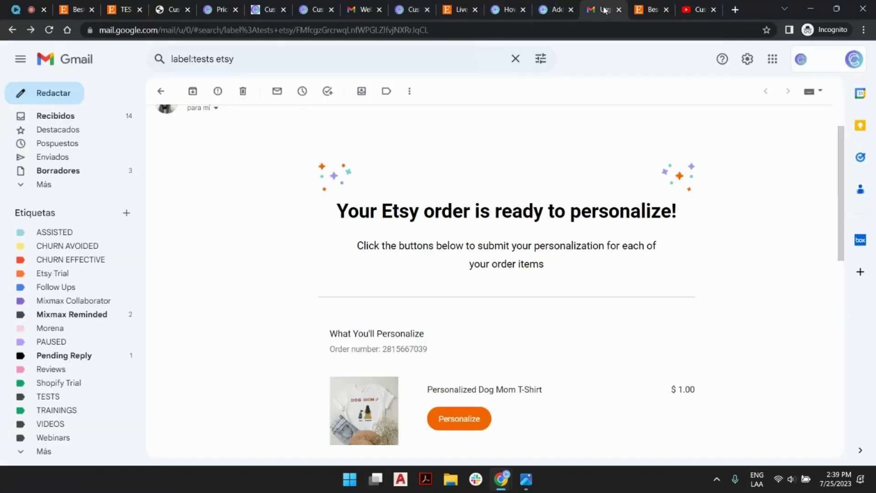
pyautogui.click(604, 9)
pyautogui.scroll(2, 537, 231)
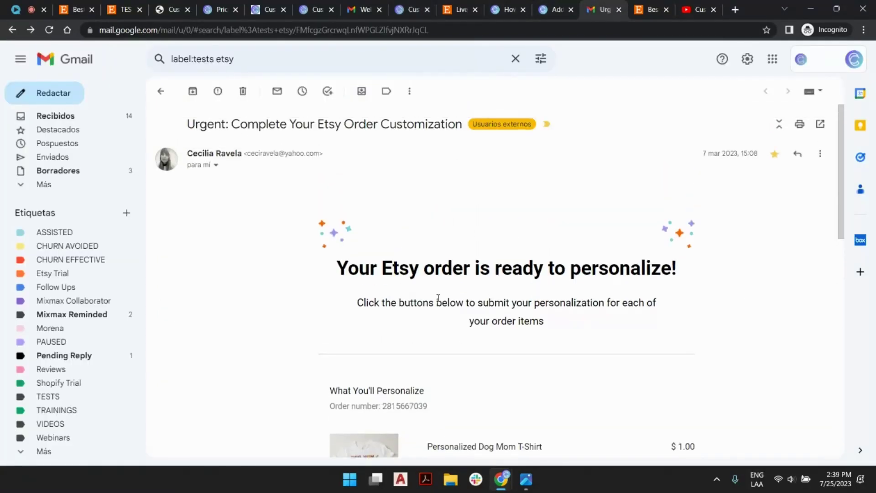
pyautogui.click(410, 7)
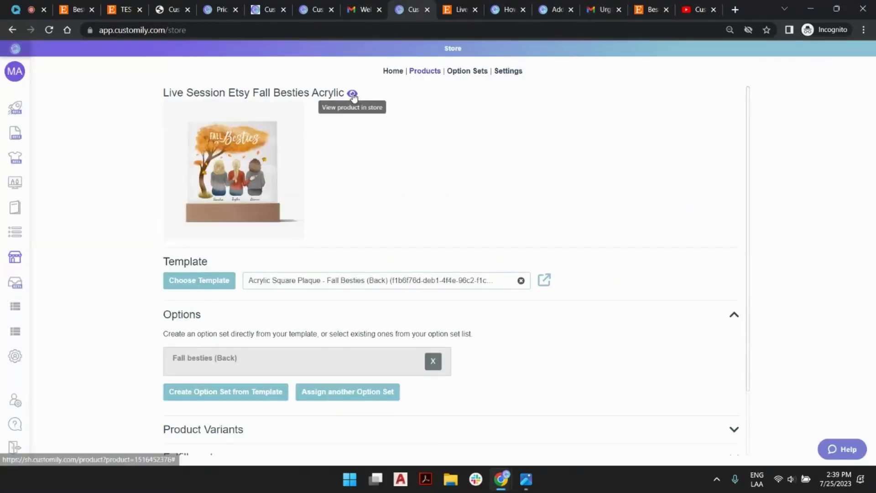
# View the product in the store and compare its personalization page with the Etsy listing and the order e-mail.
pyautogui.click(353, 94)
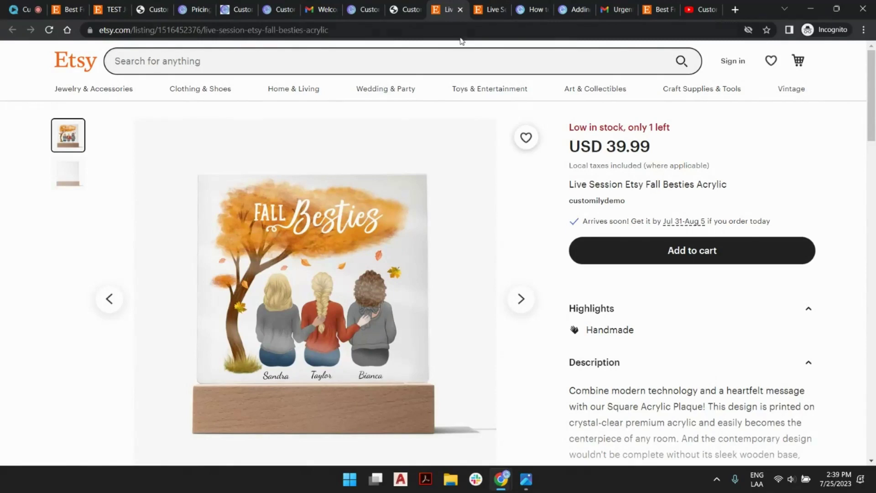
pyautogui.click(403, 9)
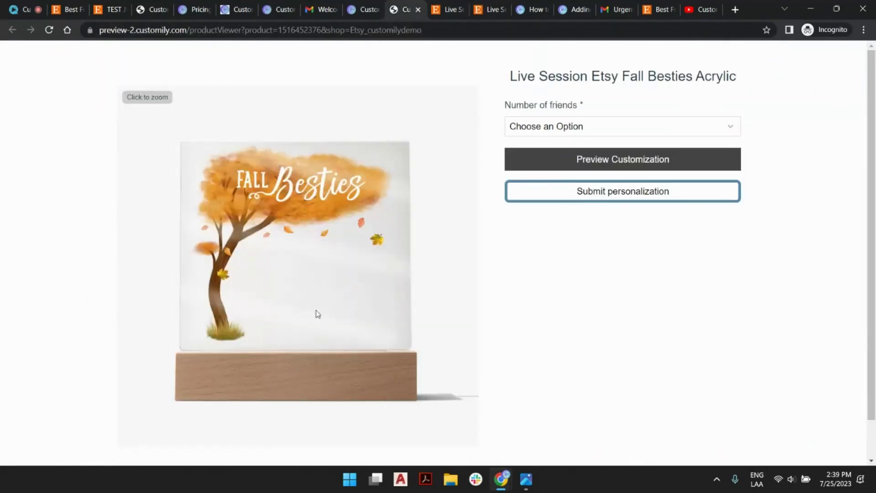
pyautogui.click(450, 10)
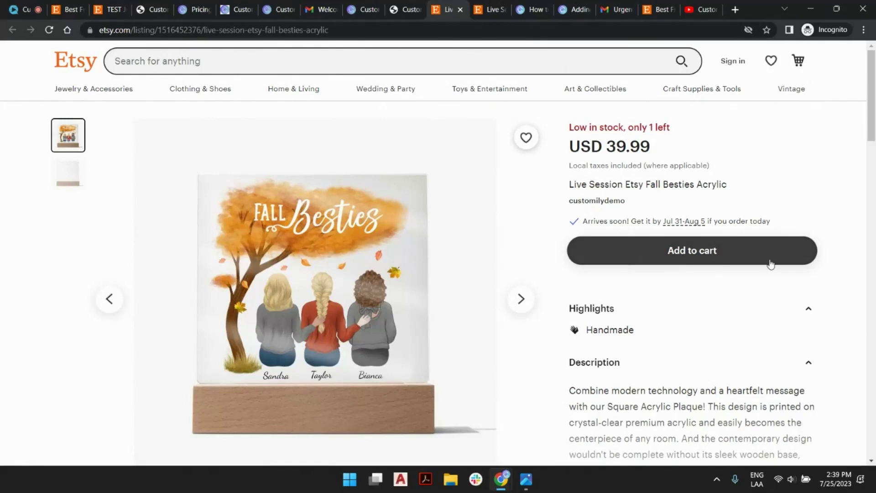
pyautogui.click(616, 9)
pyautogui.scroll(-5, 474, 324)
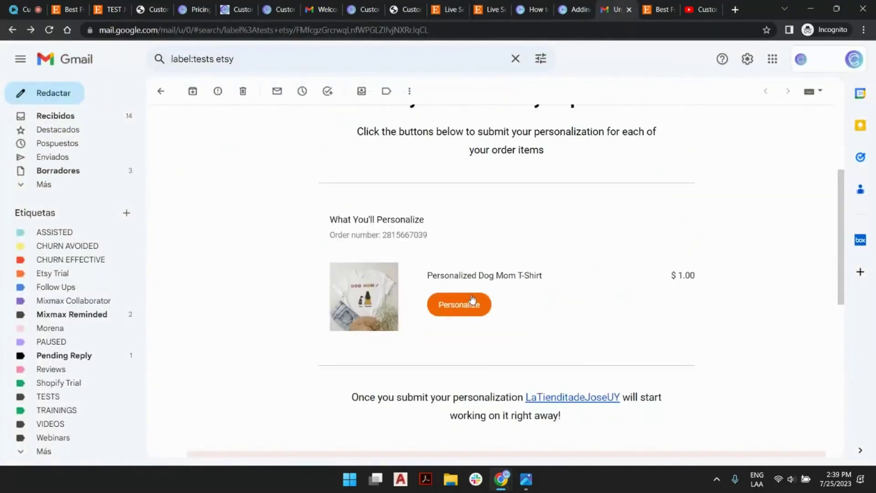
pyautogui.click(403, 11)
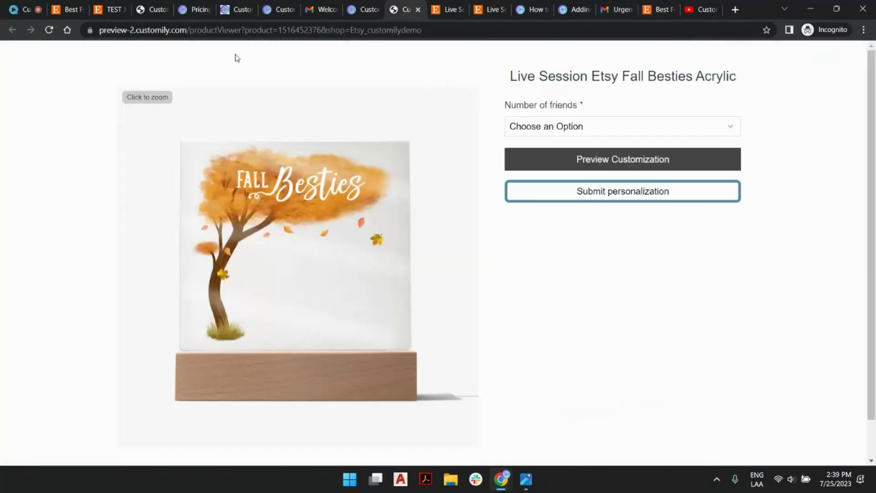
# Set the number of friends to 5 Friends on the personalization page and look through each friend's options.
pyautogui.click(628, 127)
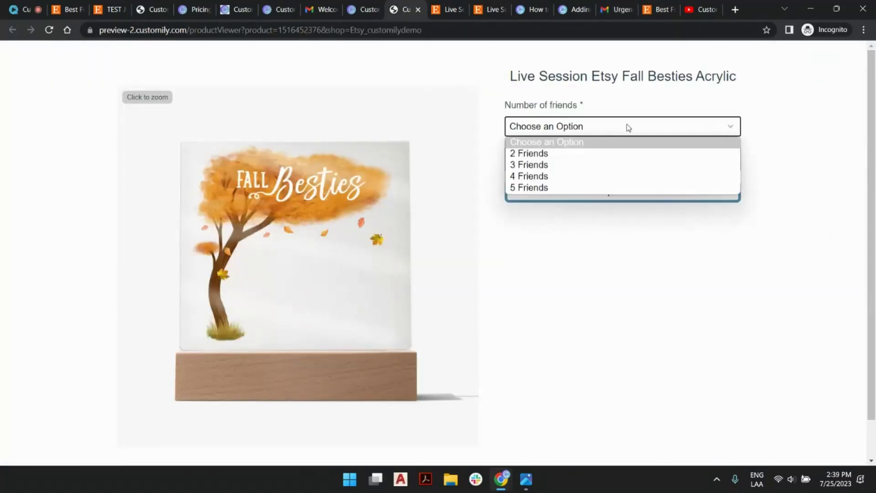
pyautogui.click(601, 192)
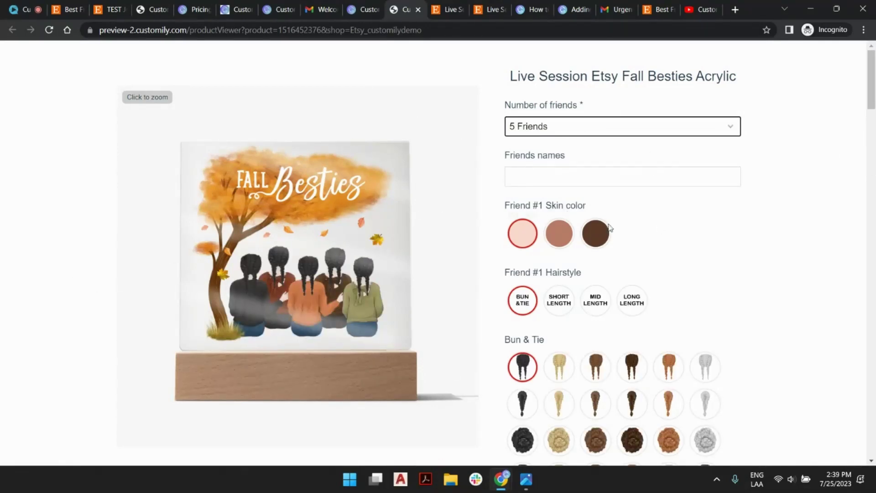
pyautogui.scroll(-20, 638, 196)
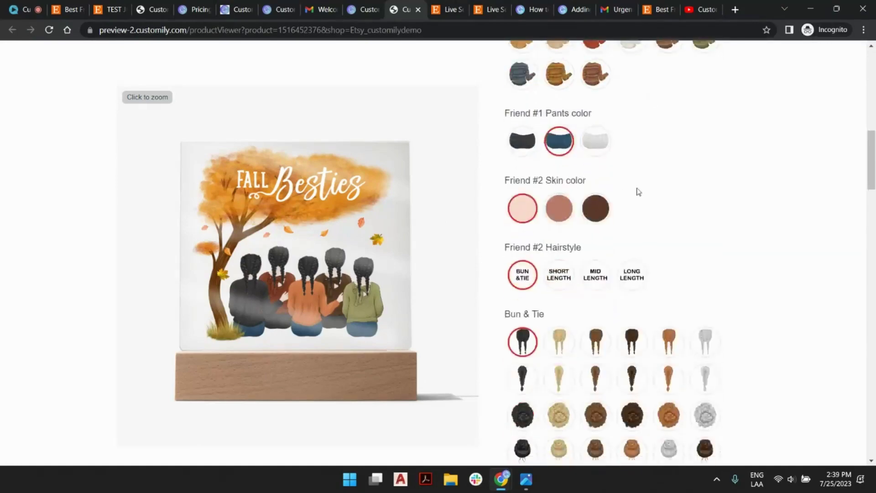
pyautogui.scroll(-20, 678, 191)
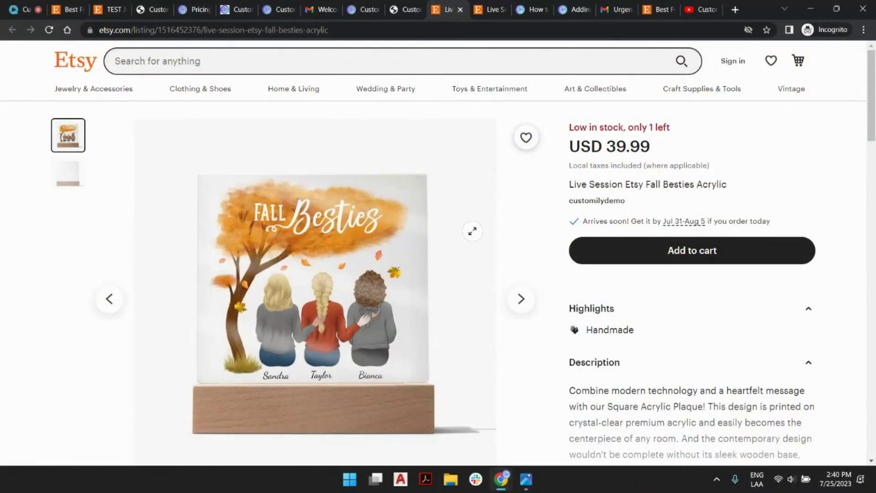
# Switch from the plaque listing to the Best Friend Personalized Print example on Etsy and look at its print size options.
pyautogui.scroll(-1, 438, 253)
pyautogui.scroll(1, 580, 214)
pyautogui.click(659, 8)
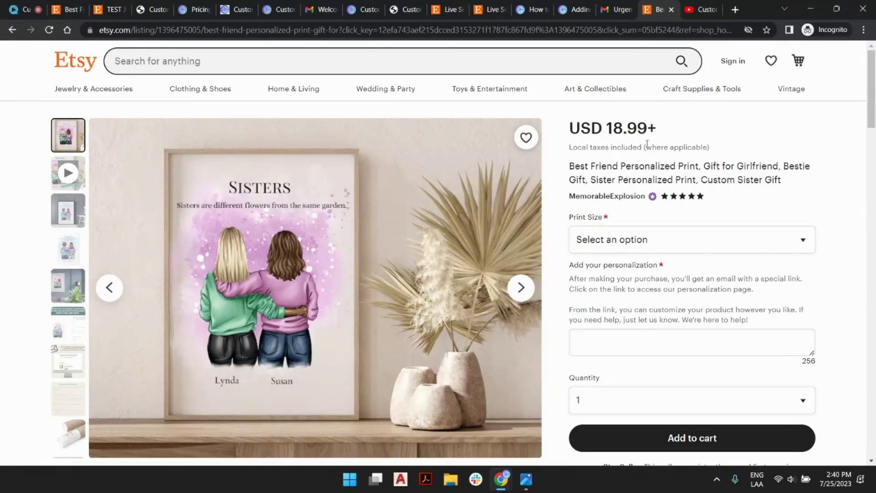
pyautogui.scroll(-1, 748, 228)
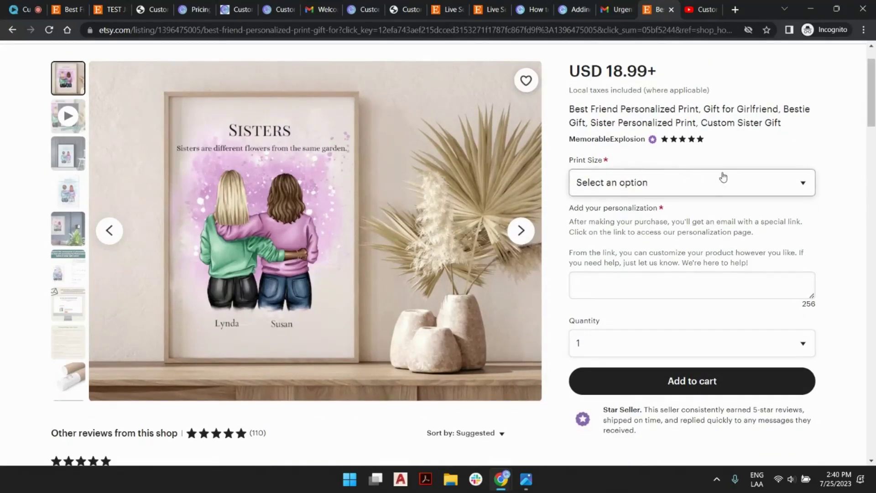
pyautogui.click(723, 177)
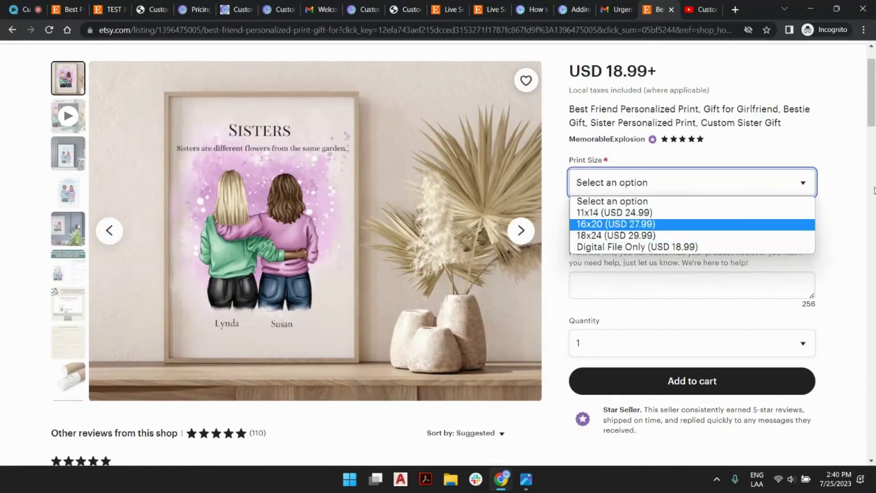
pyautogui.click(848, 189)
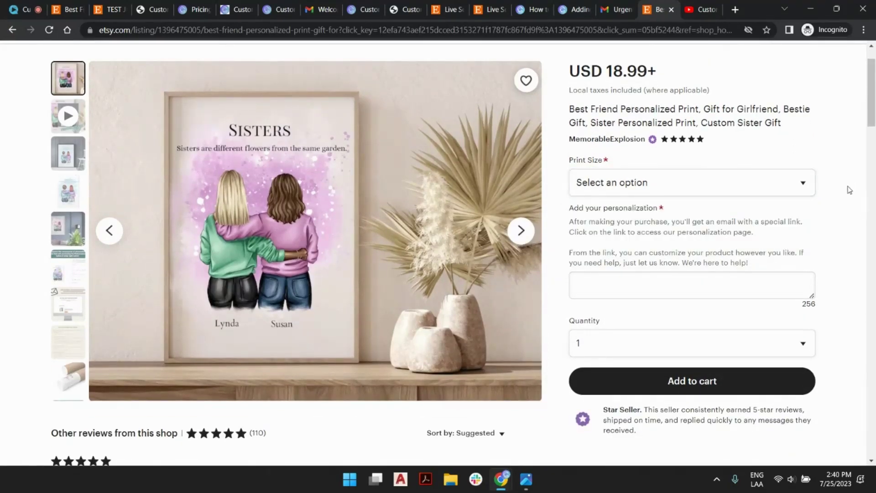
# Read the example listing's personalization instructions about the e-mailed link and the personalization page.
pyautogui.scroll(-2, 848, 190)
pyautogui.scroll(2, 672, 195)
pyautogui.moveTo(566, 223)
pyautogui.mouseDown()
pyautogui.moveTo(788, 237)
pyautogui.moveTo(570, 223)
pyautogui.mouseUp()
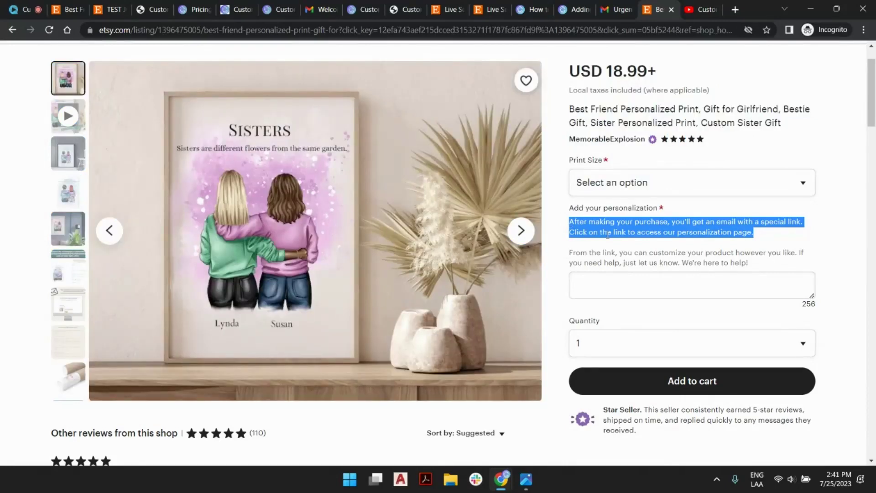
pyautogui.click(847, 248)
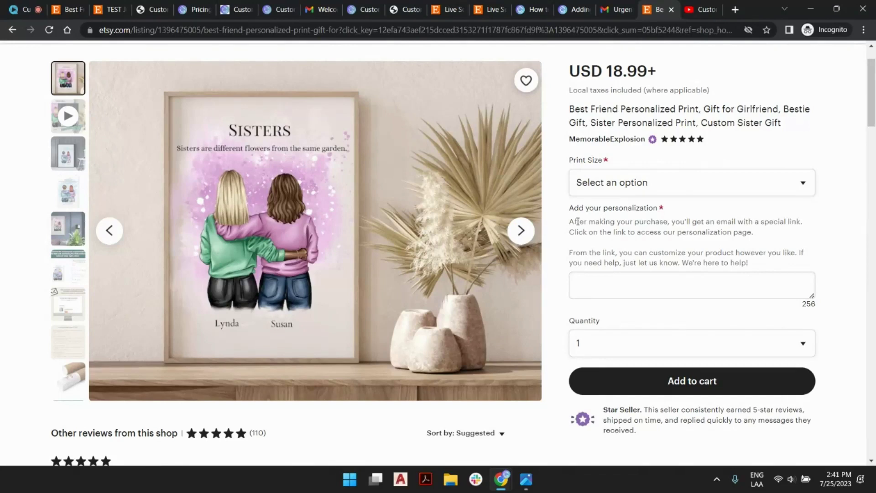
pyautogui.moveTo(571, 222); pyautogui.dragTo(749, 267)
pyautogui.click(748, 267)
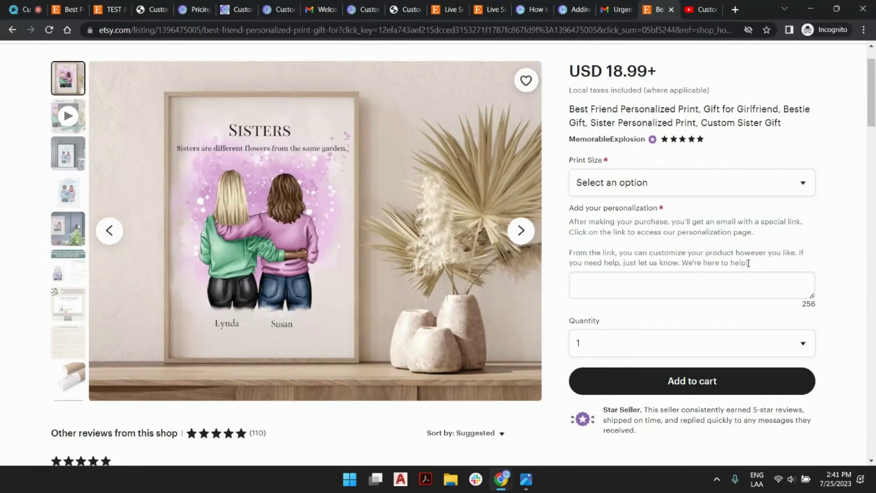
# Look through the example listing's images, including the online personalization preview and the post-purchase e-mail explanation.
pyautogui.click(70, 158)
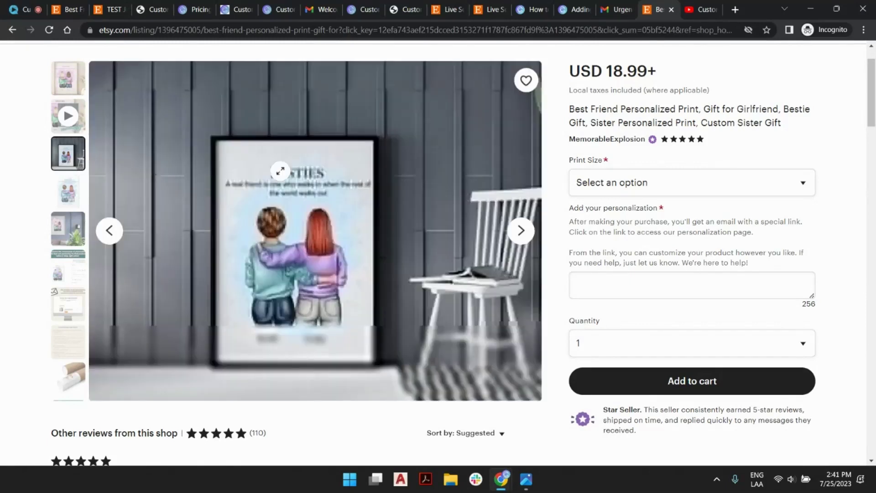
pyautogui.click(67, 193)
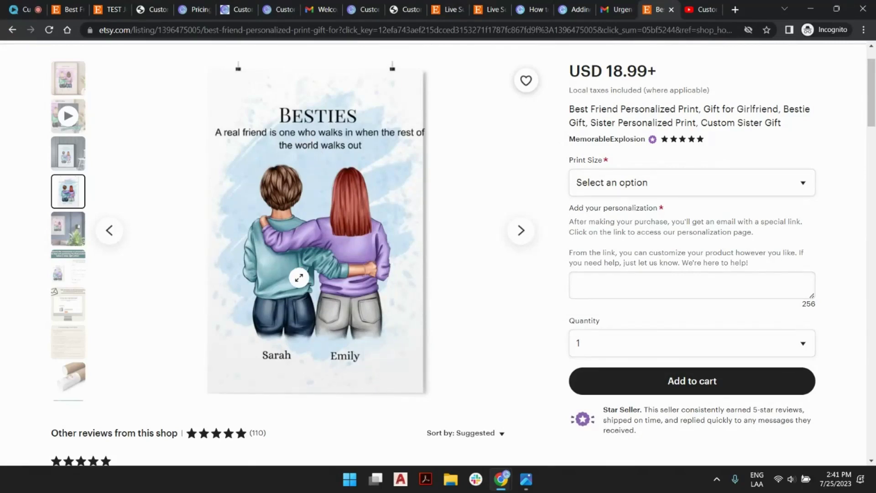
pyautogui.click(64, 273)
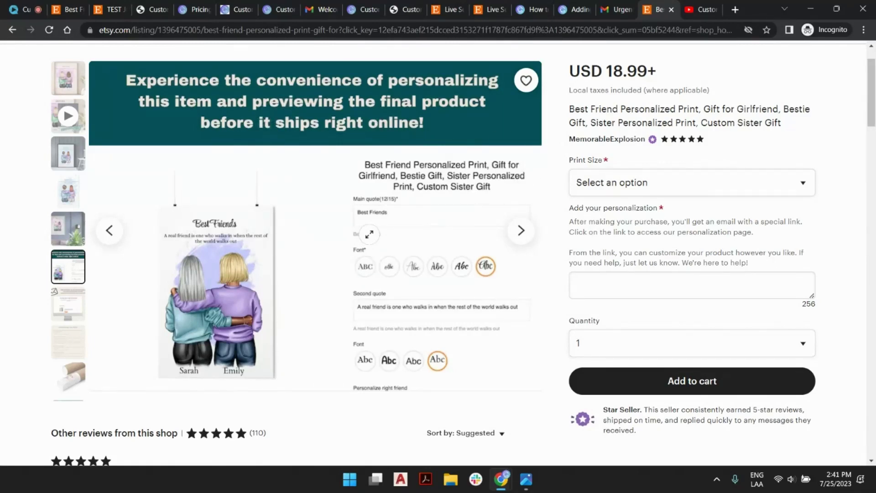
pyautogui.click(66, 310)
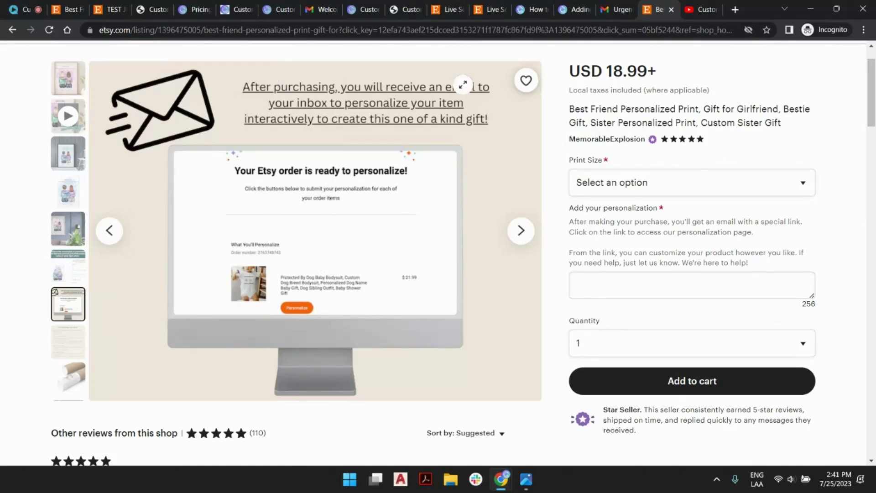
# Switch from the example listing's post-purchase e-mail image to the photo viewer and read the How to Personalize Your Orders graphic in IMG_4160.jpg.
pyautogui.scroll(-2, 415, 219)
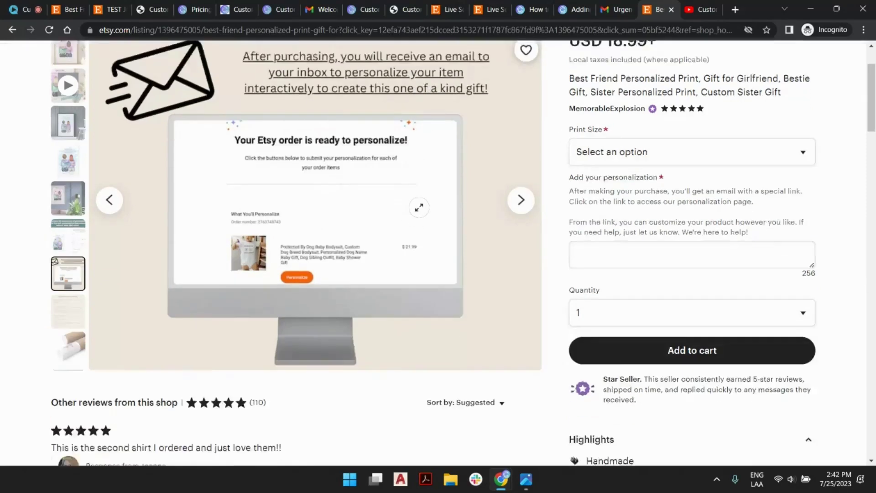
pyautogui.scroll(2, 420, 205)
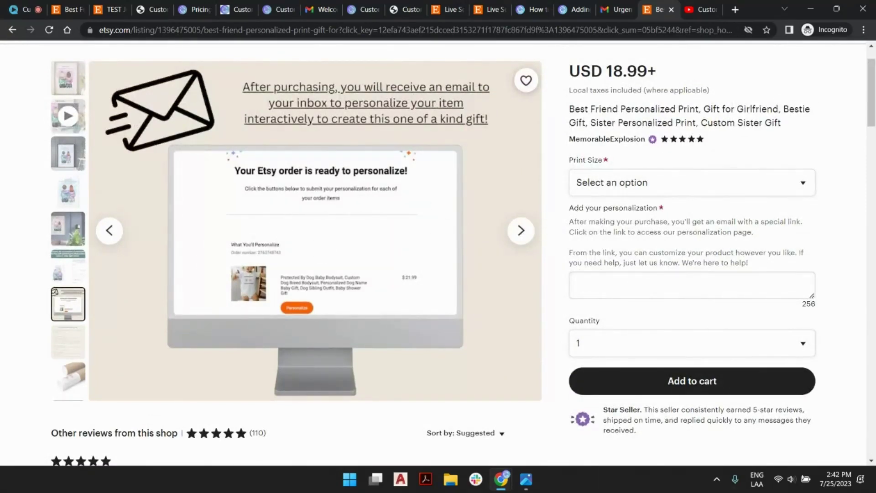
pyautogui.click(519, 433)
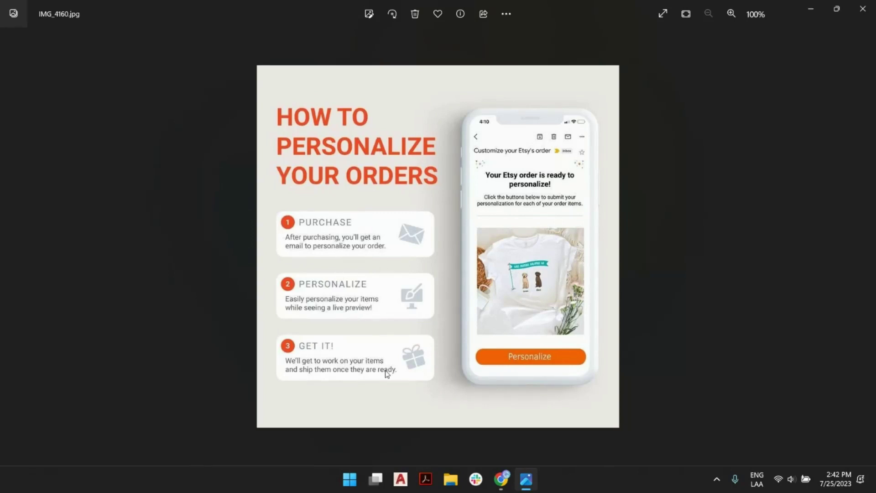
pyautogui.hotkey('alt', 'Tab')
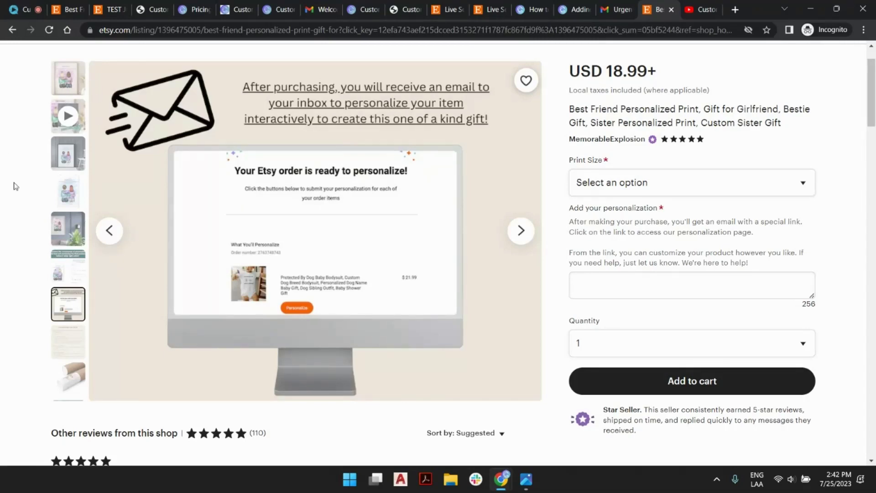
# Look again at the example Etsy listing's online personalization preview image and its post-purchase e-mail image.
pyautogui.click(63, 255)
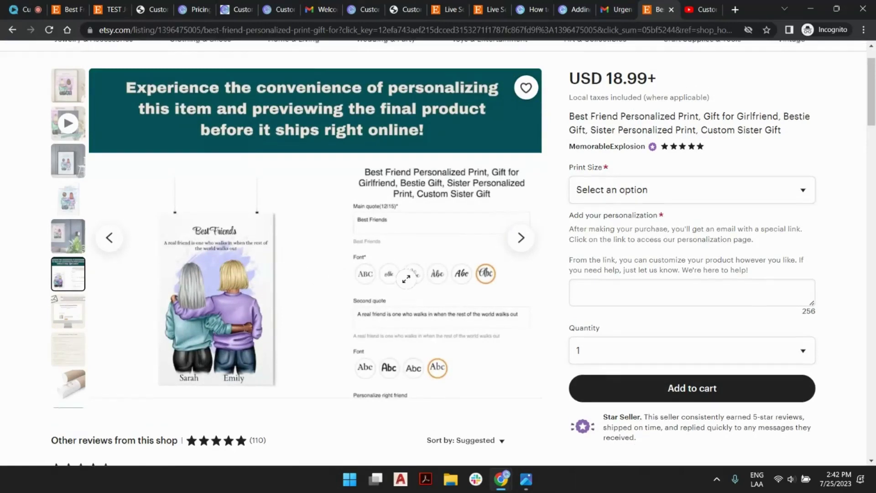
pyautogui.scroll(1, 406, 278)
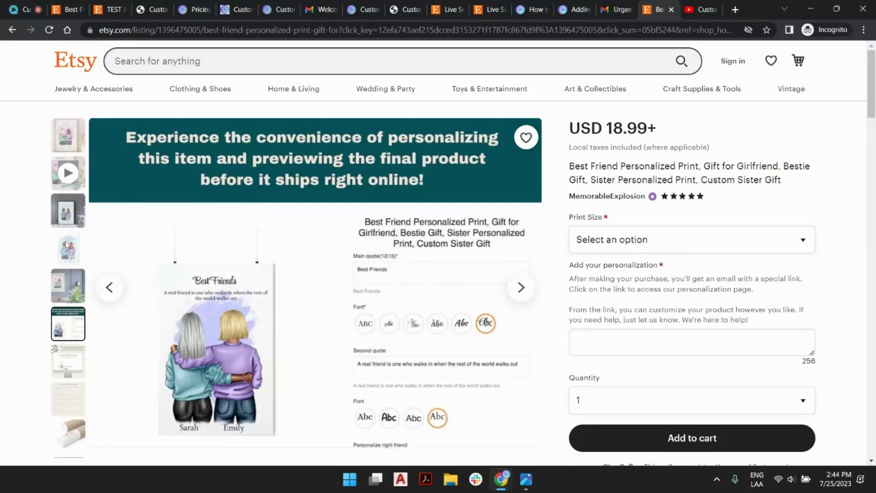
pyautogui.click(71, 356)
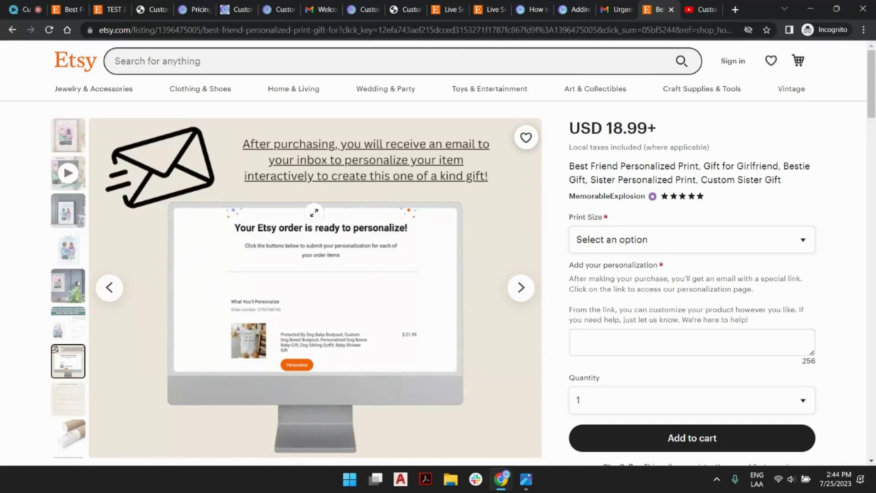
# Review the purchase, personalize and get-it instructions in IMG_4160.jpg once more in the photo viewer and return to the example listing.
pyautogui.scroll(-3, 698, 195)
pyautogui.scroll(3, 698, 195)
pyautogui.click(526, 479)
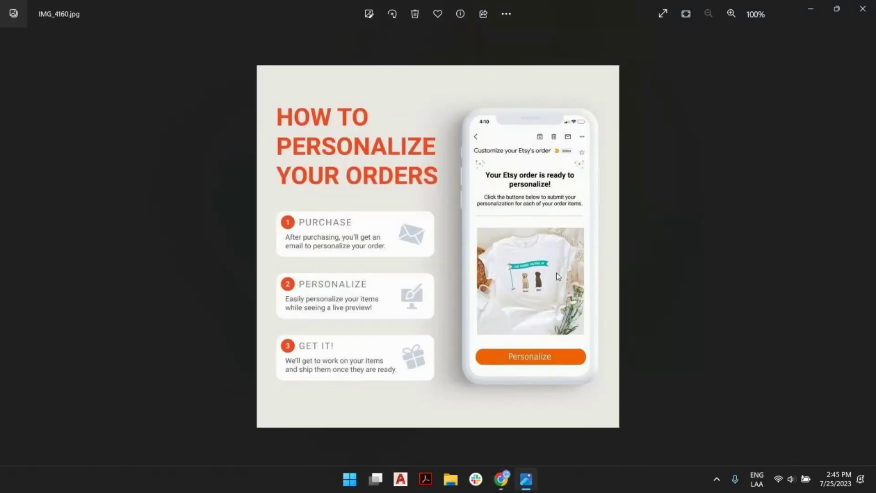
pyautogui.hotkey('alt', 'Tab')
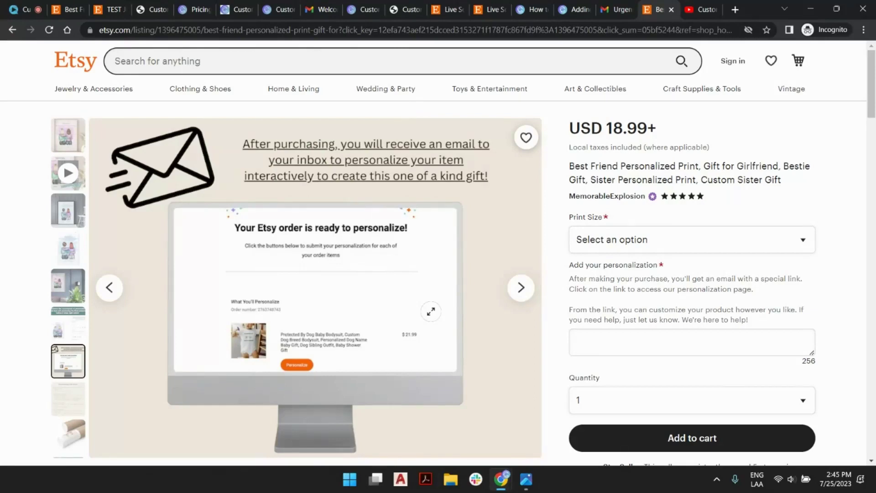
# Switch to Customily and open its product creation start page, with a brief look back at the Etsy best friend listing's hairstyle chart.
pyautogui.click(351, 12)
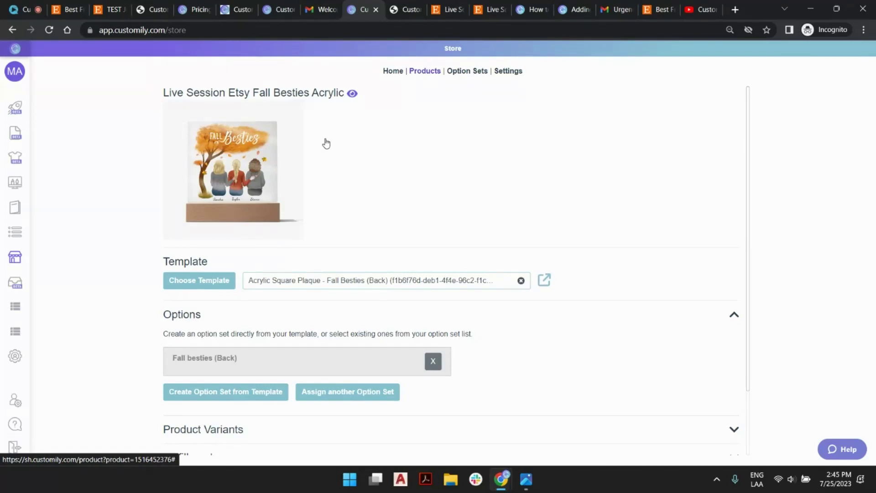
pyautogui.click(15, 107)
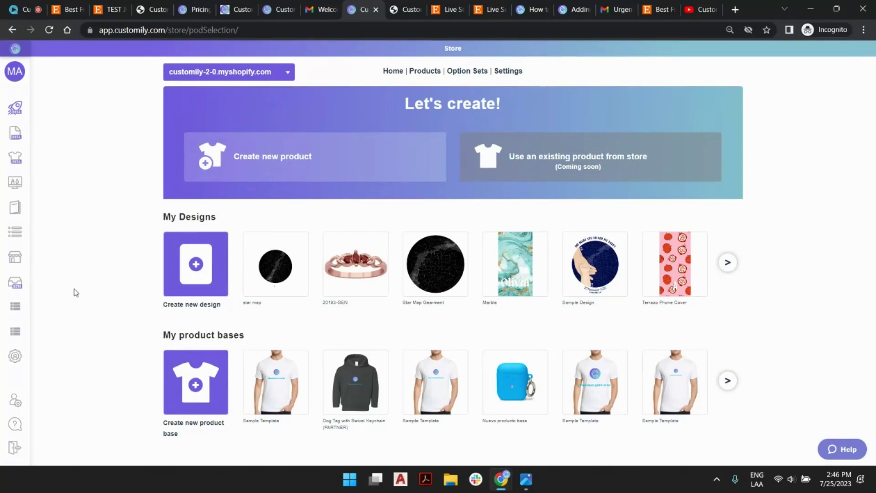
pyautogui.click(64, 10)
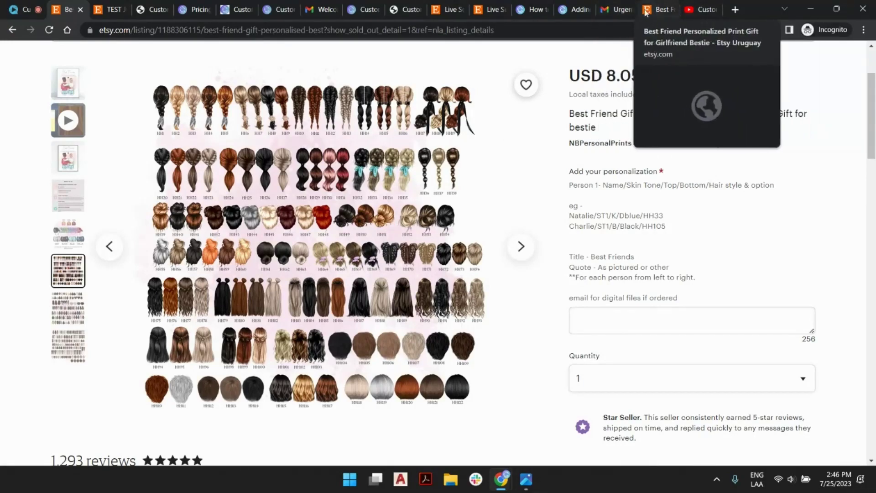
pyautogui.click(371, 9)
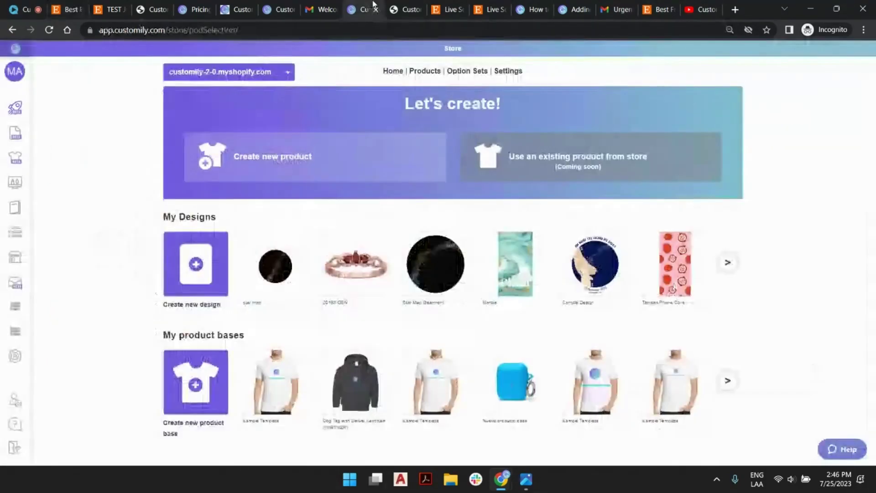
pyautogui.moveTo(47, 185)
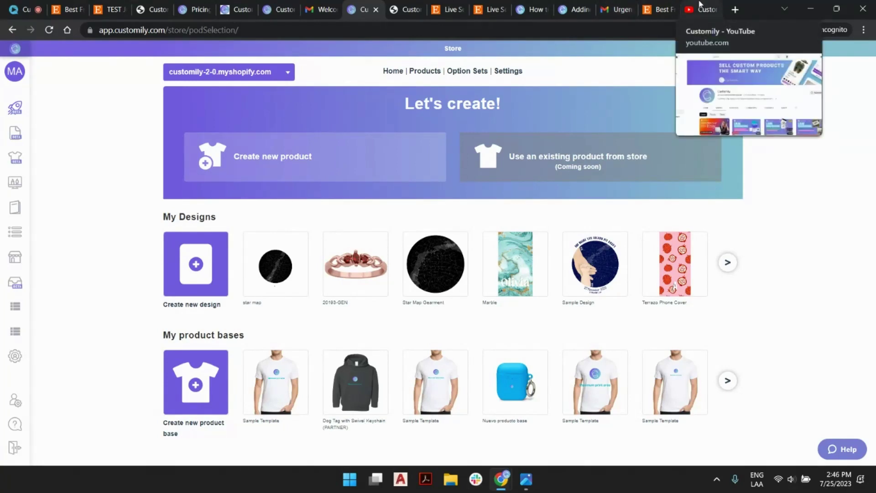
# Switch to Customily's YouTube channel and browse its videos, including the Etsy starting guide, the Live Sessions and the tutorials.
pyautogui.click(700, 5)
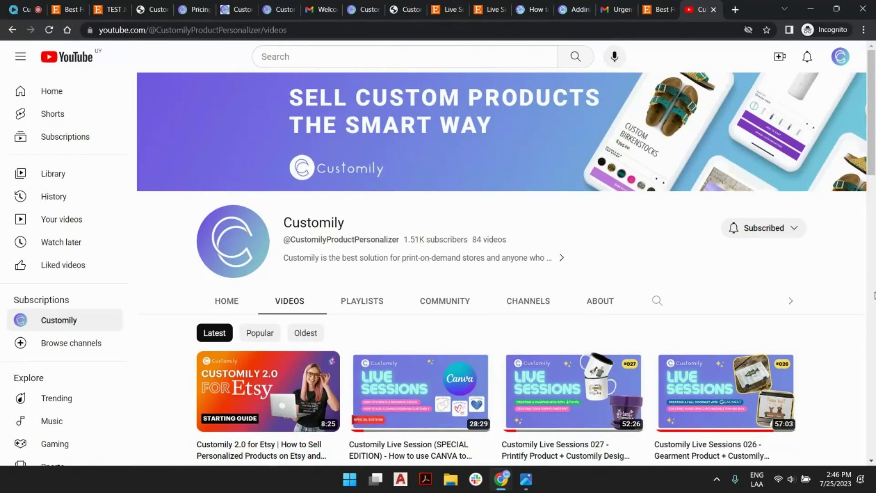
pyautogui.scroll(-5, 794, 285)
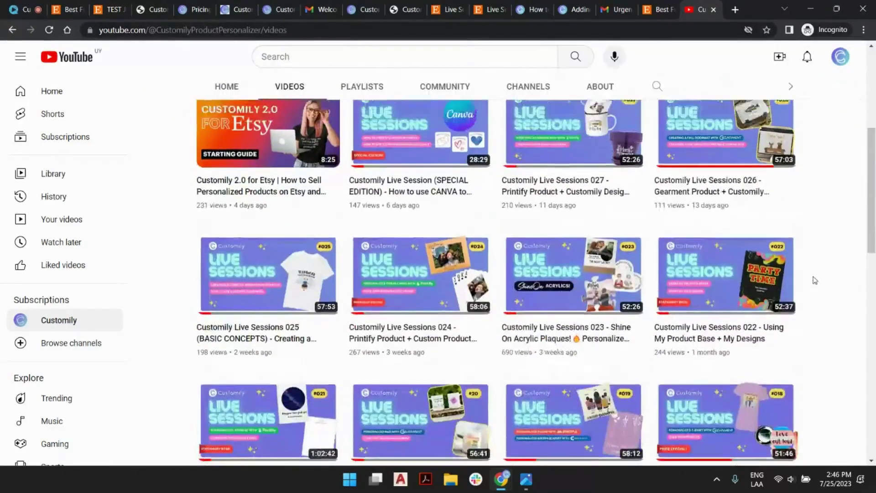
pyautogui.scroll(1, 815, 280)
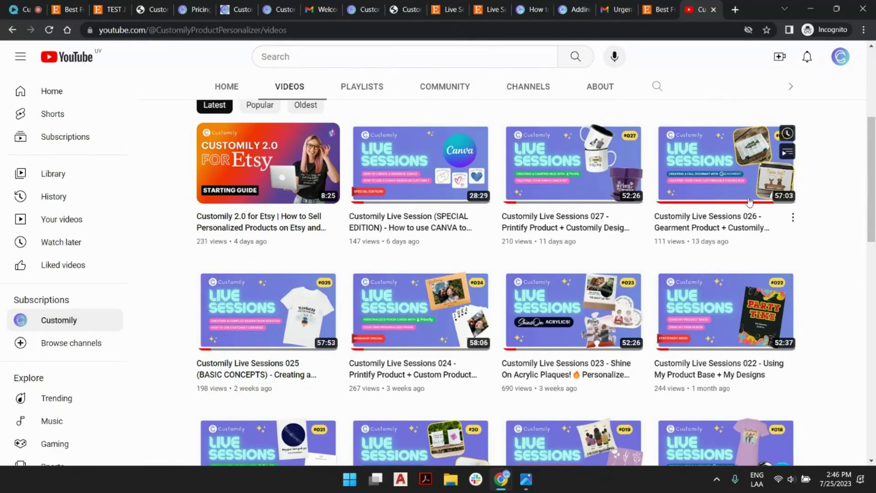
pyautogui.scroll(-2, 425, 244)
pyautogui.scroll(-7, 426, 244)
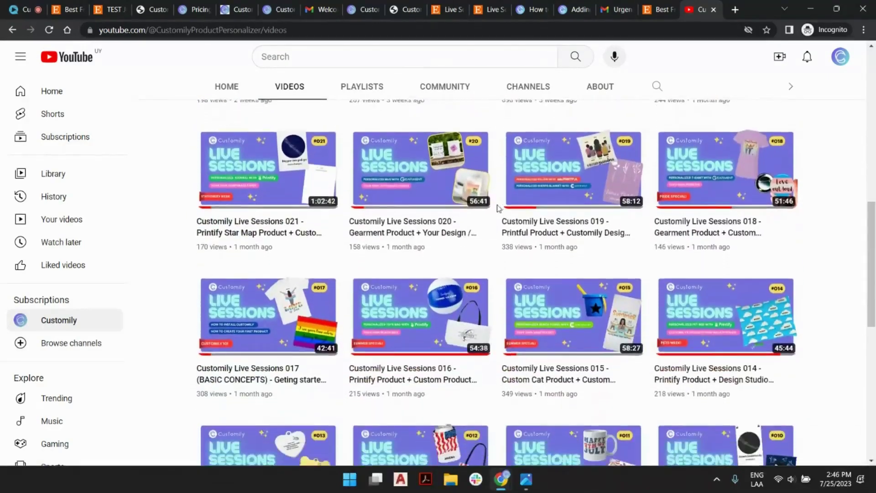
pyautogui.scroll(-4, 536, 226)
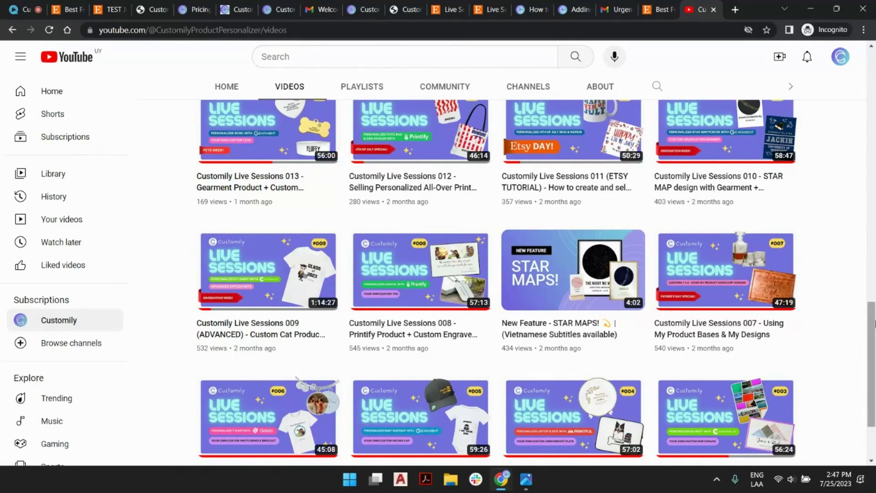
pyautogui.scroll(-2, 861, 308)
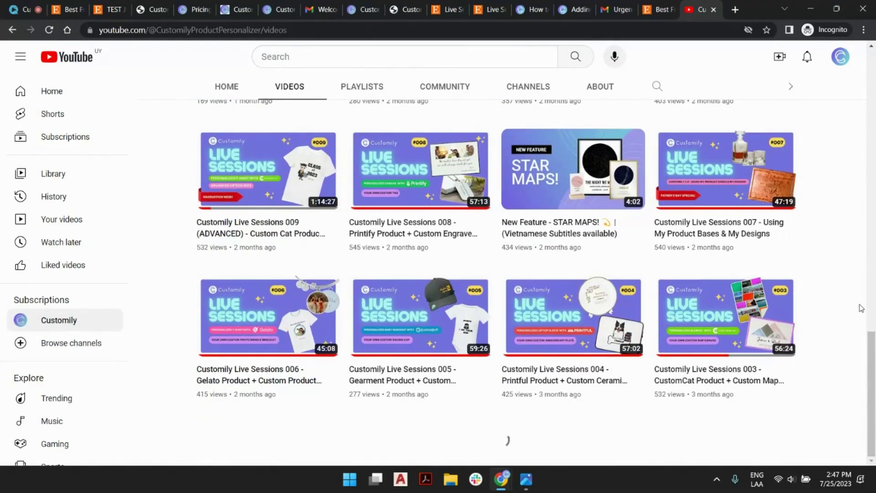
pyautogui.scroll(-2, 845, 306)
pyautogui.scroll(-1, 846, 306)
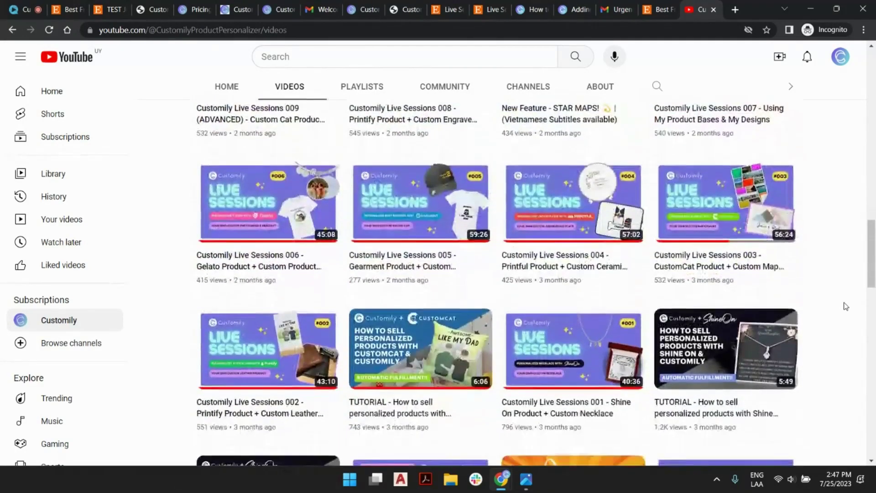
pyautogui.scroll(8, 846, 306)
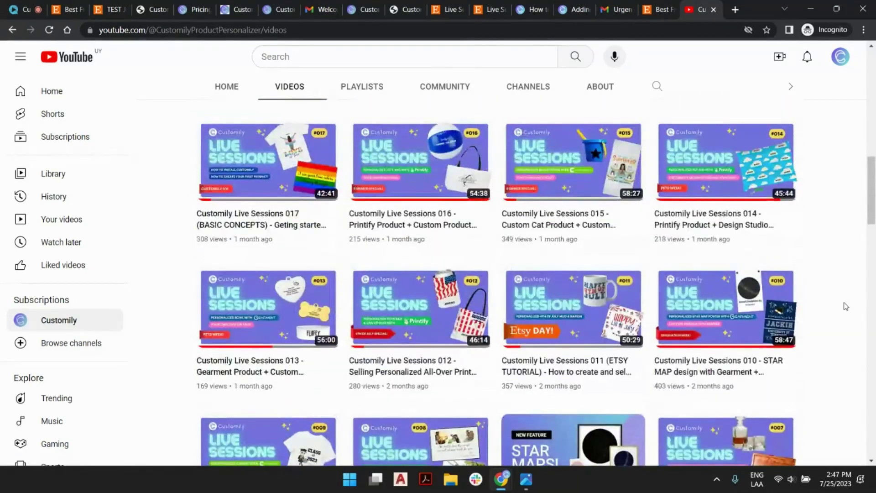
pyautogui.scroll(6, 845, 307)
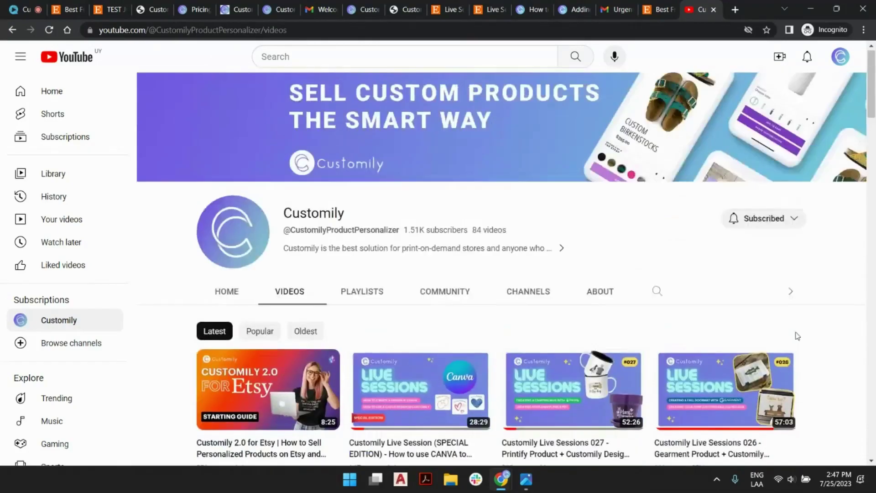
pyautogui.scroll(-5, 820, 313)
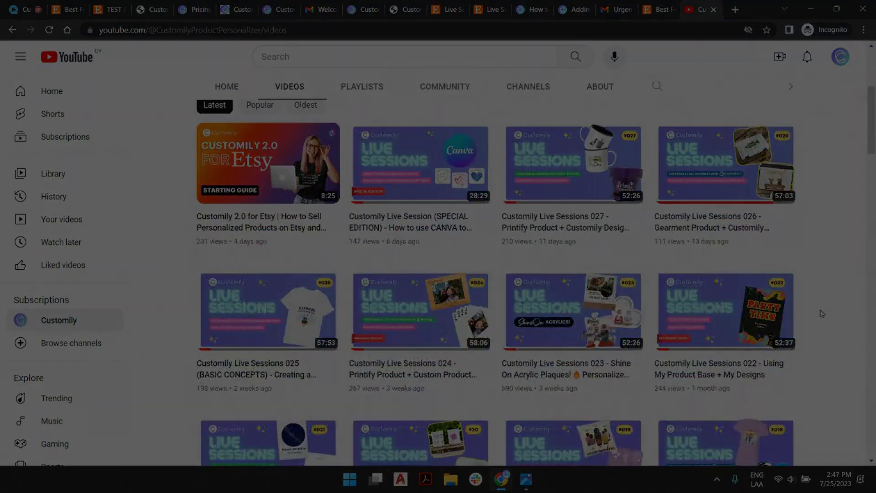